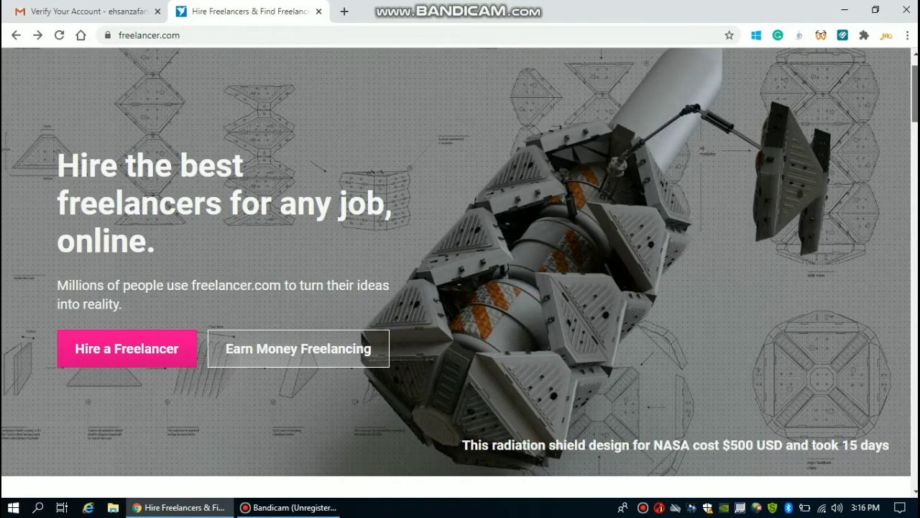
scroll(460, 262, down, 5)
scroll(460, 273, down, 1)
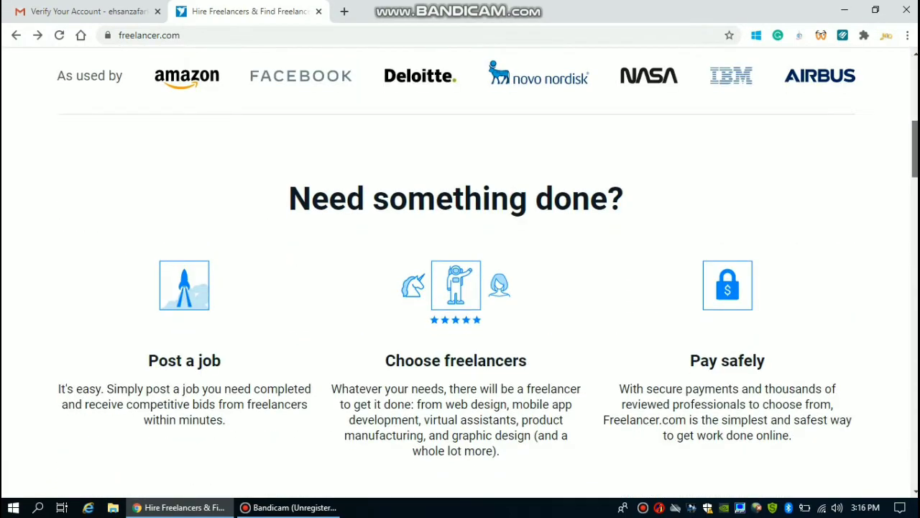
scroll(460, 262, down, 2)
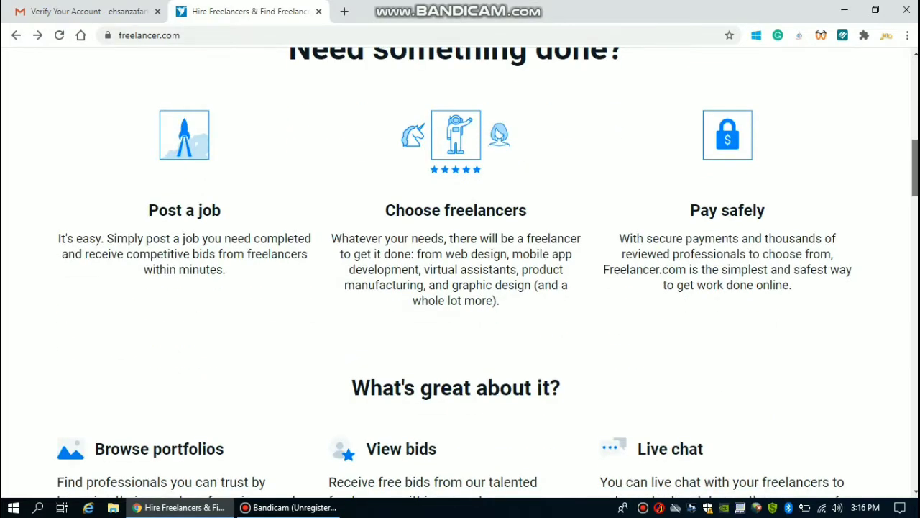
scroll(460, 273, down, 1)
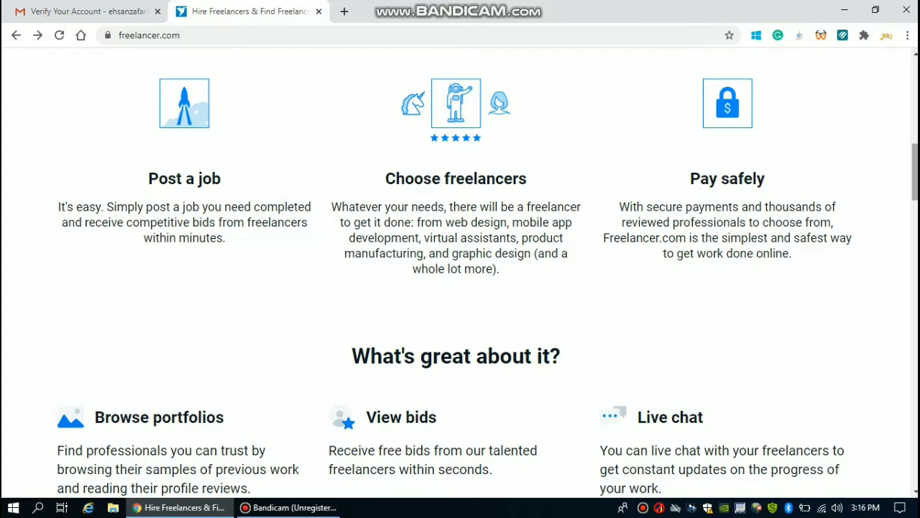
scroll(460, 273, down, 9)
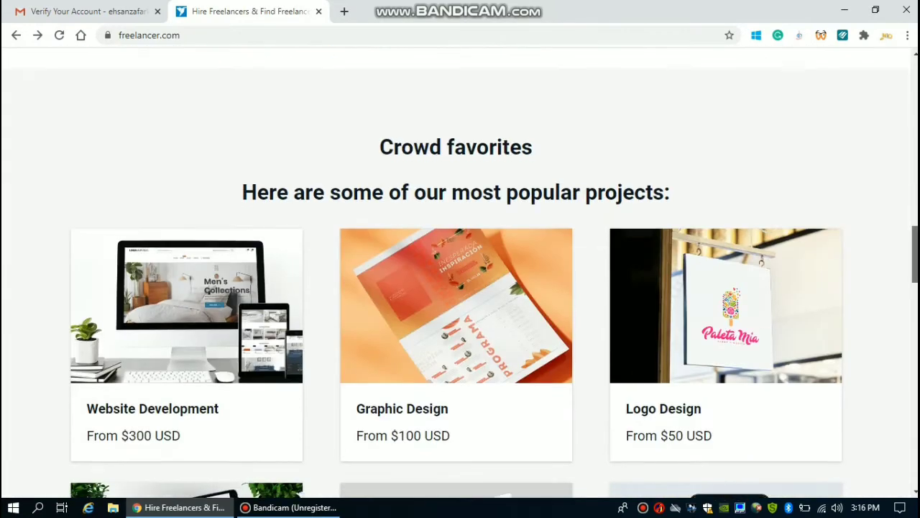
scroll(461, 273, down, 2)
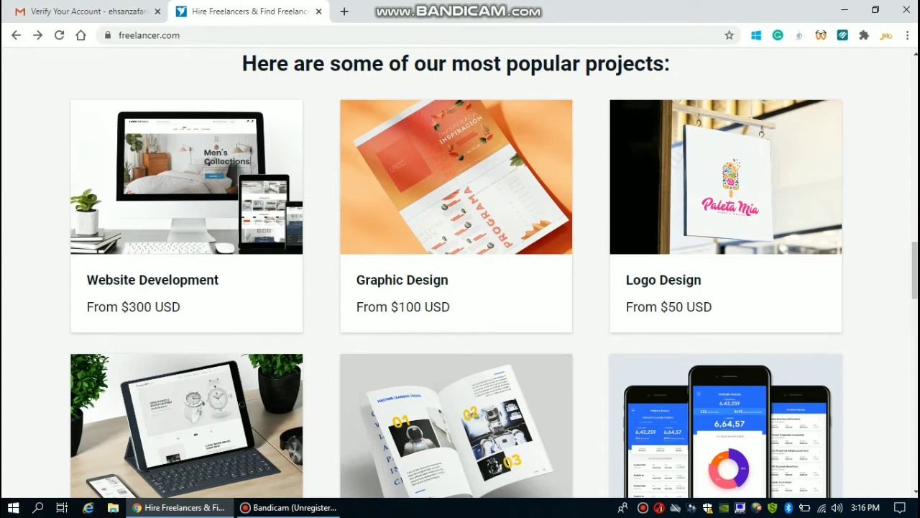
mouse_move(726, 180)
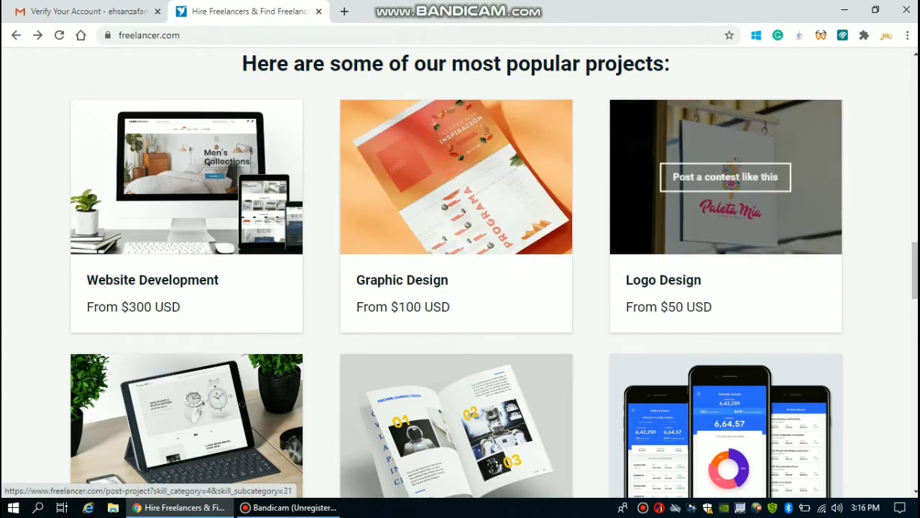
scroll(726, 179, down, 3)
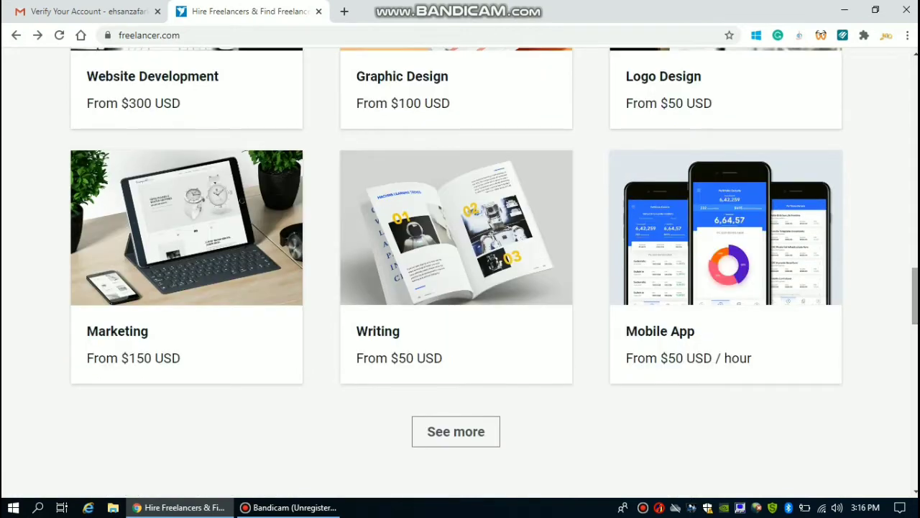
mouse_move(482, 288)
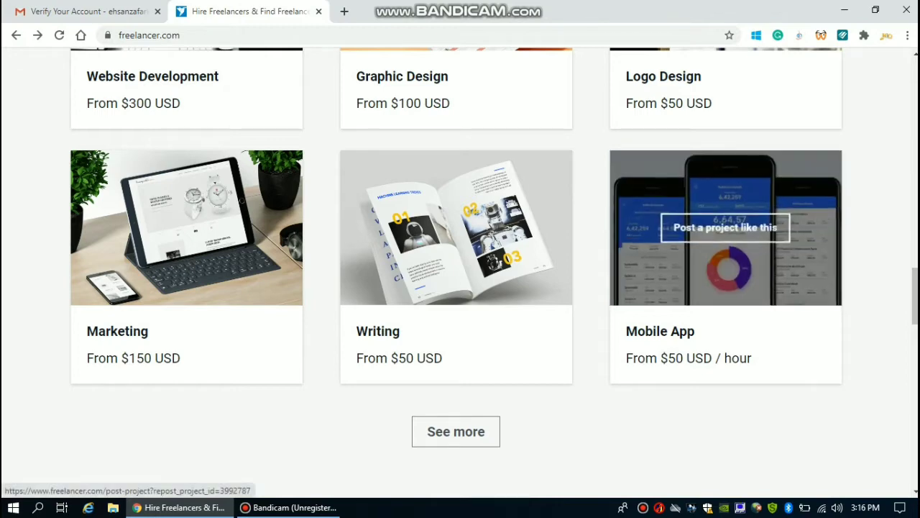
scroll(345, 402, down, 15)
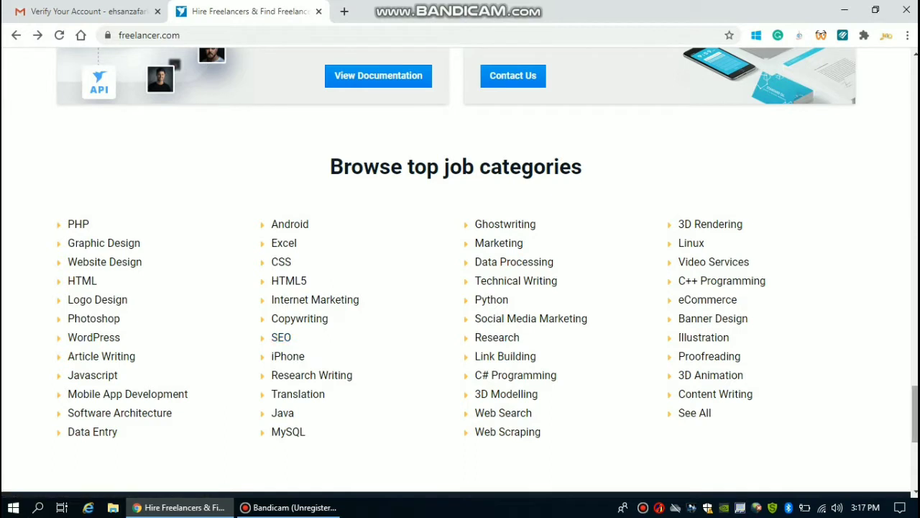
scroll(461, 273, down, 1)
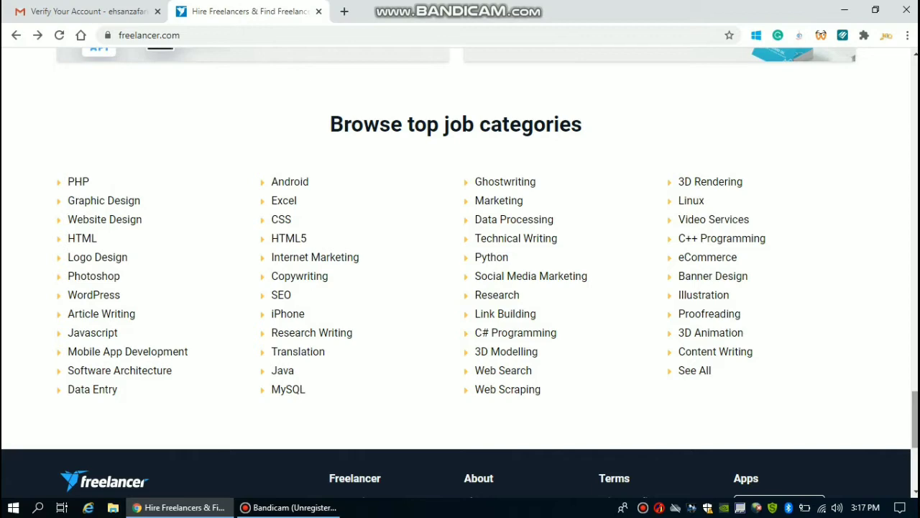
drag(915, 420, 915, 87)
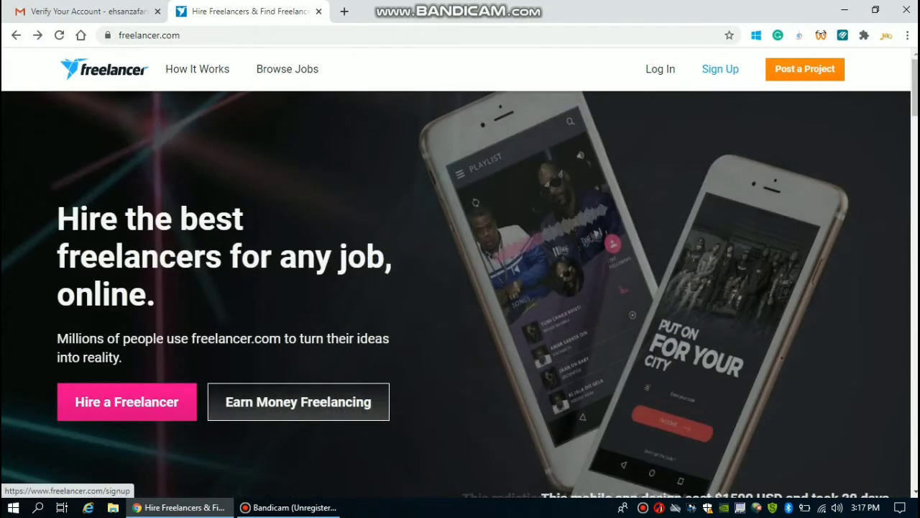
Step: Start a Freelancer account with the account e-mail and password, and accept the User Agreement
click(720, 69)
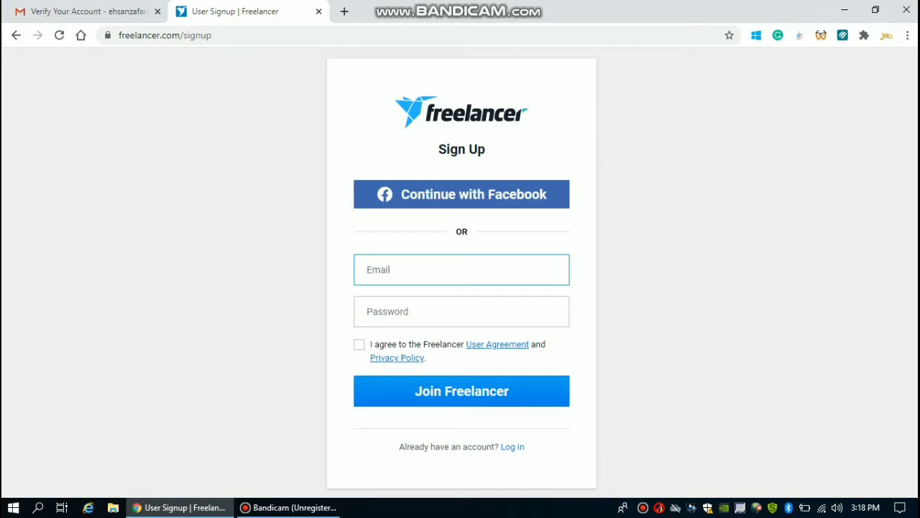
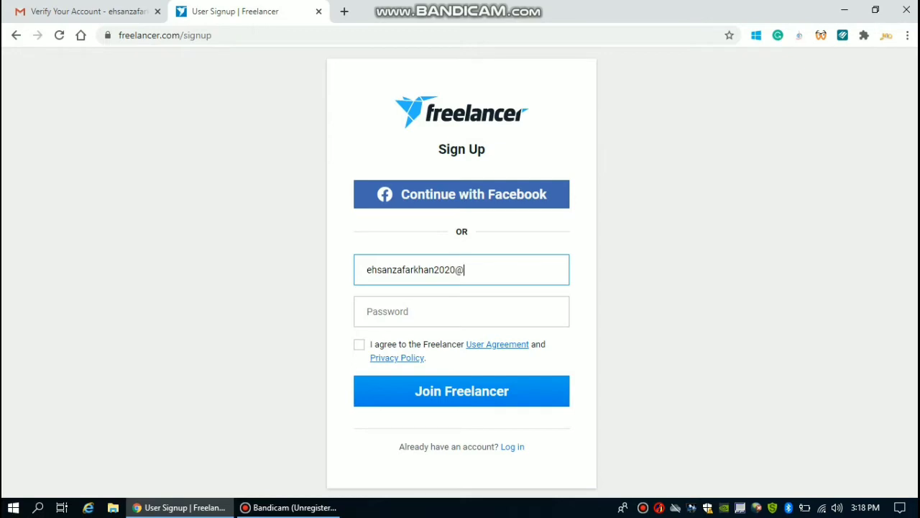
key(Tab)
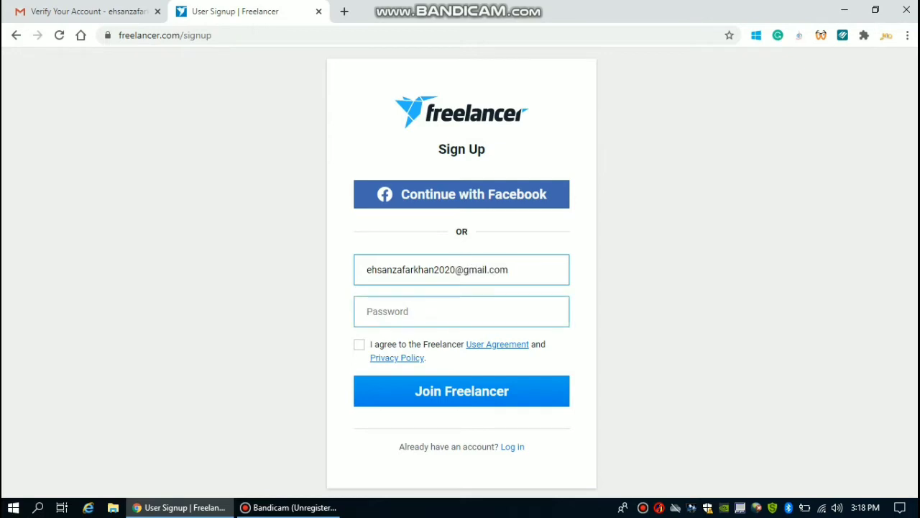
text(*********)
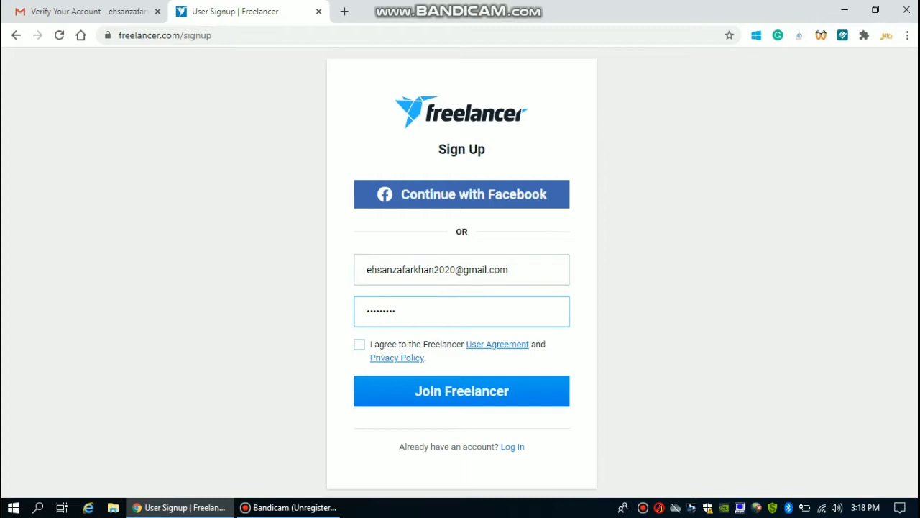
click(359, 344)
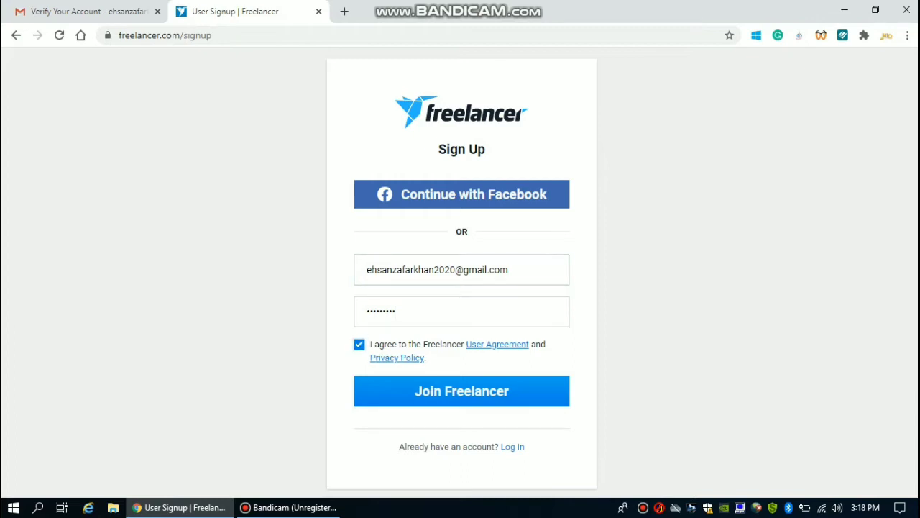
Step: Open the User Agreement and Privacy Policy in new tabs, then submit the sign-up with Join Freelancer
right_click(501, 343)
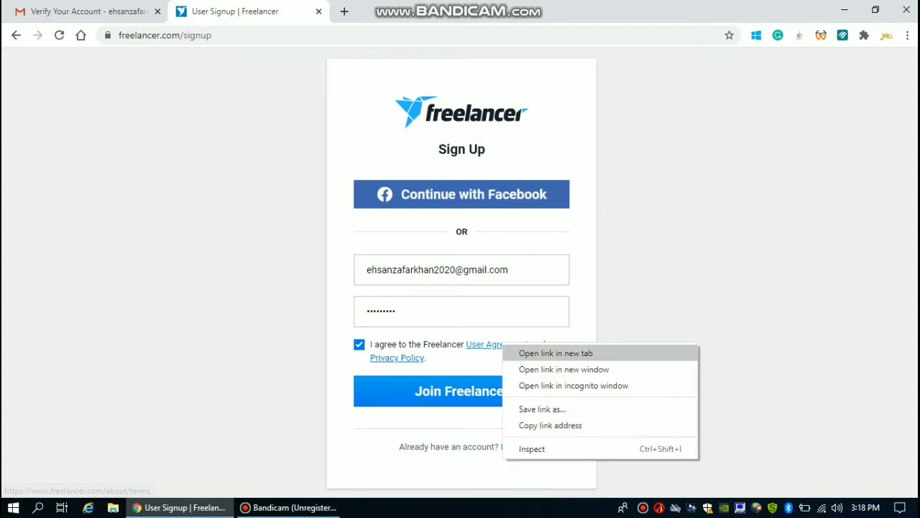
click(532, 351)
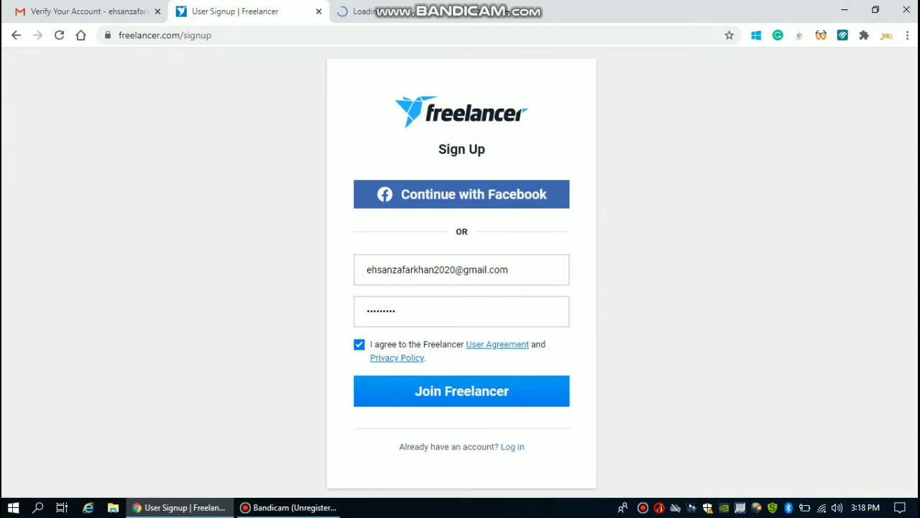
right_click(396, 357)
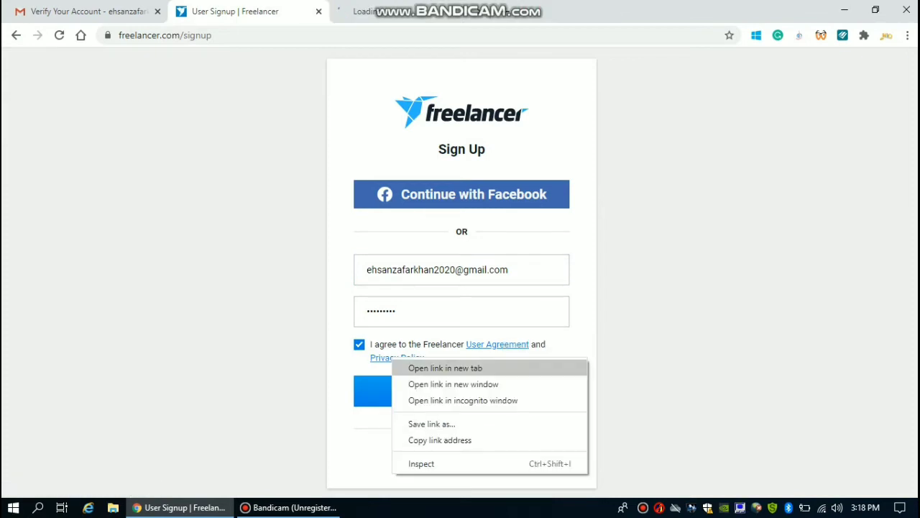
click(432, 368)
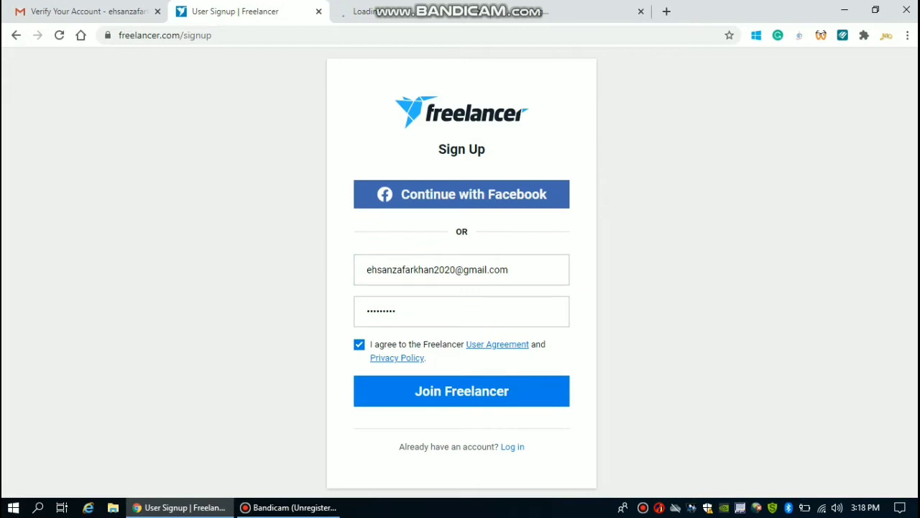
click(462, 391)
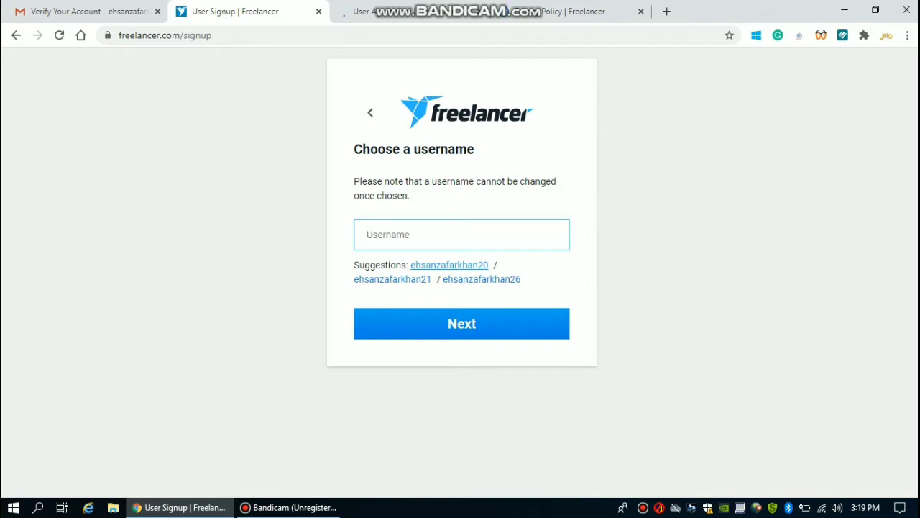
Step: Fill in the first suggested username and continue toward skill selection
key(Tab)
key(Return)
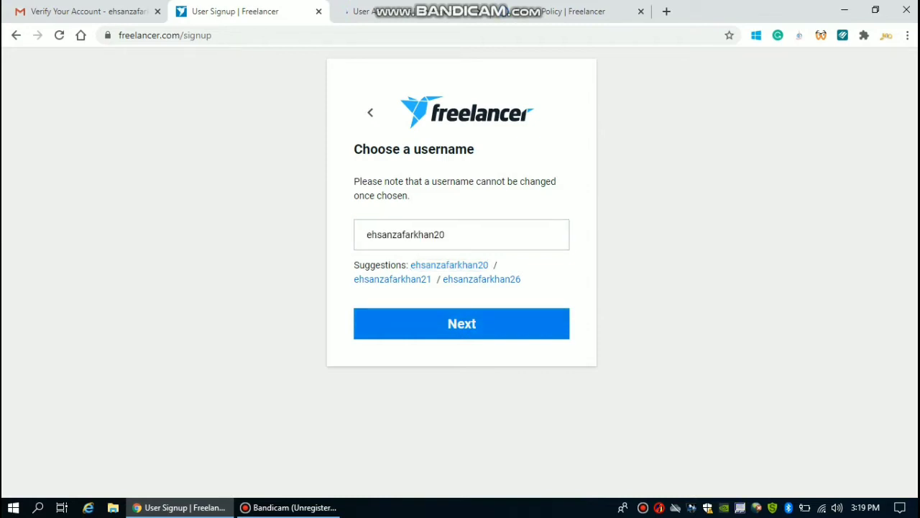
mouse_move(288, 507)
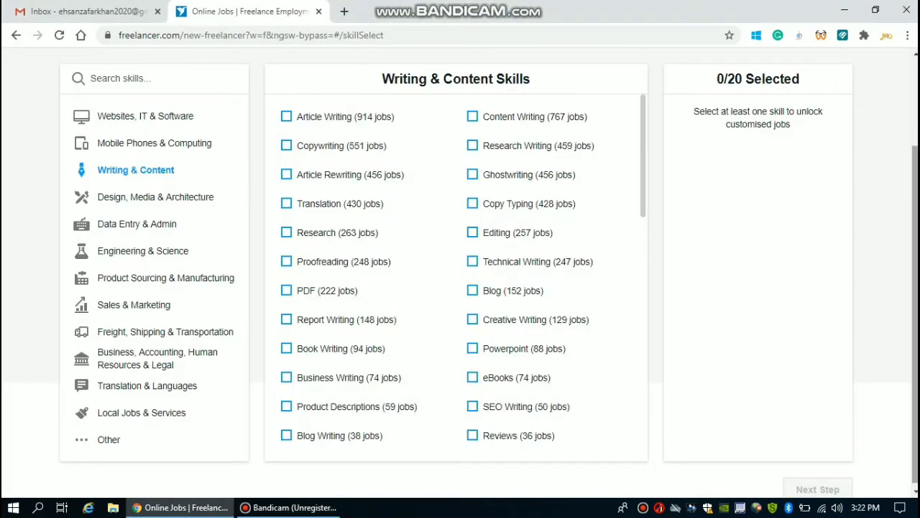
scroll(460, 287, up, 2)
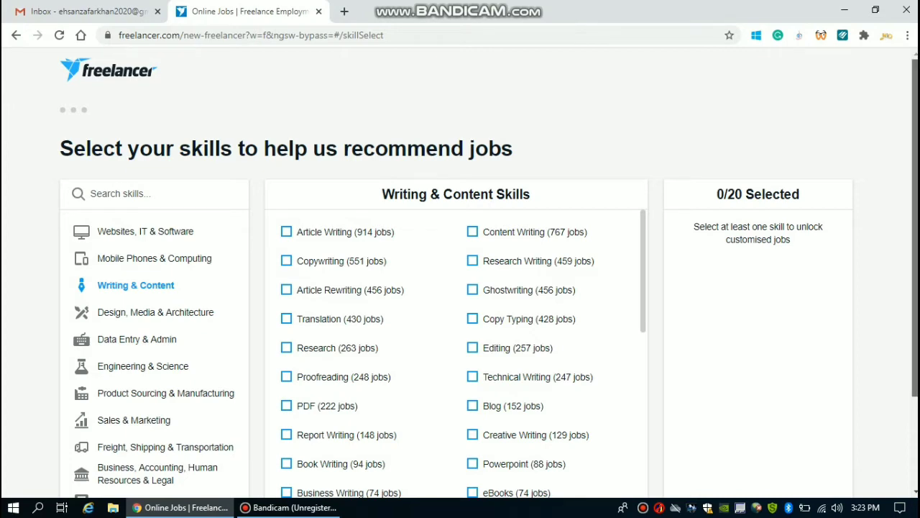
scroll(460, 287, down, 2)
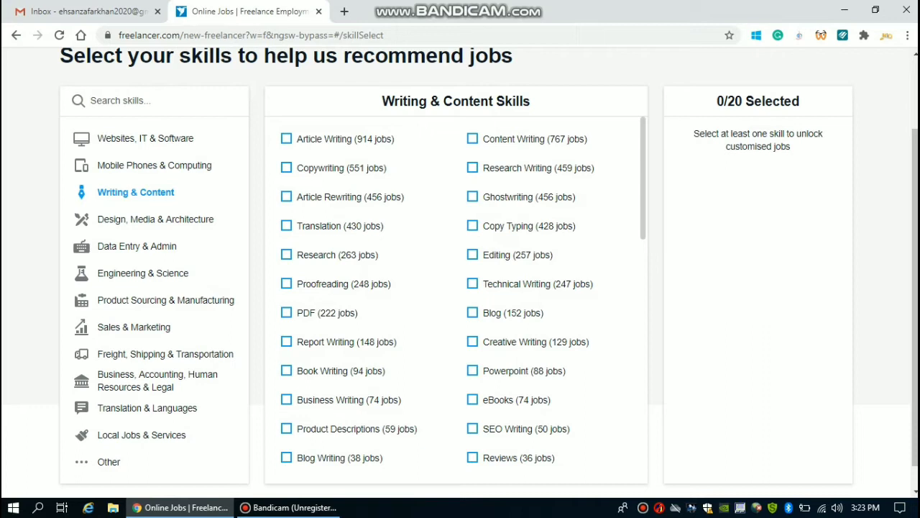
click(143, 274)
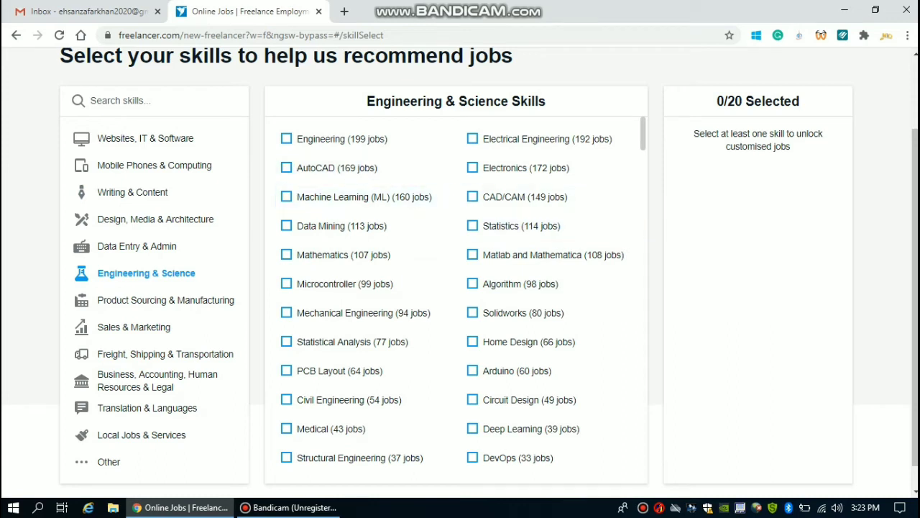
click(135, 192)
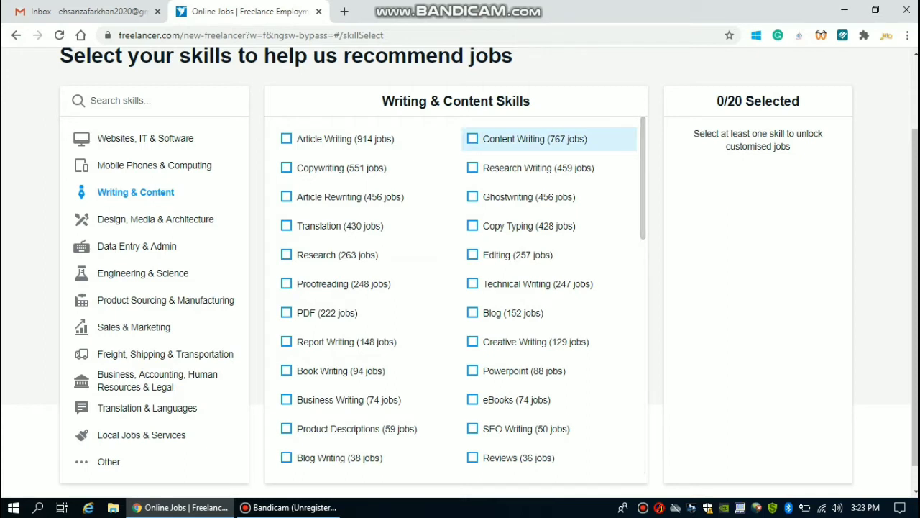
Step: Select eight Writing & Content skills, including Content Writing, Article Writing, Report Writing and Copywriting
click(472, 138)
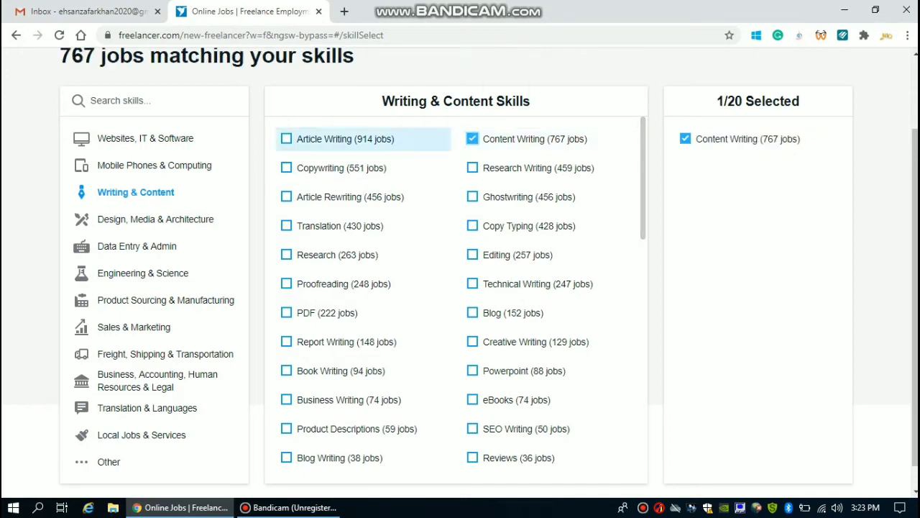
click(286, 139)
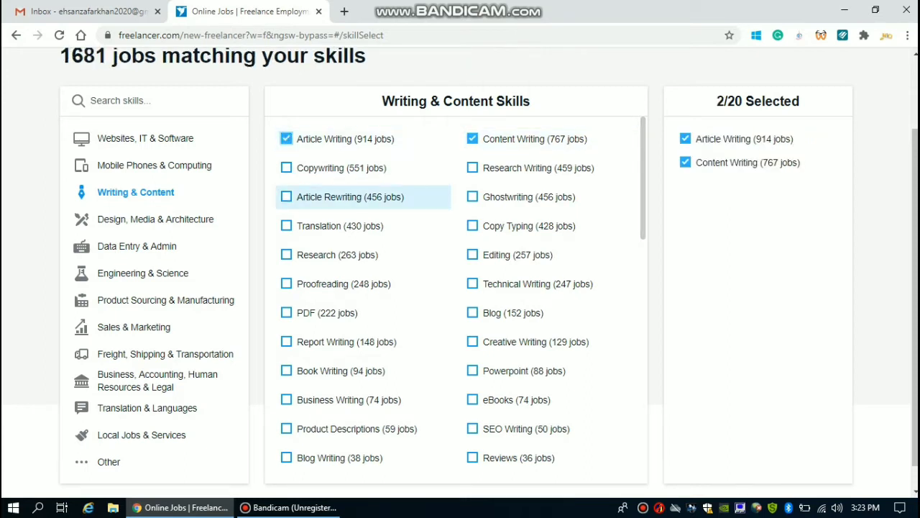
click(286, 197)
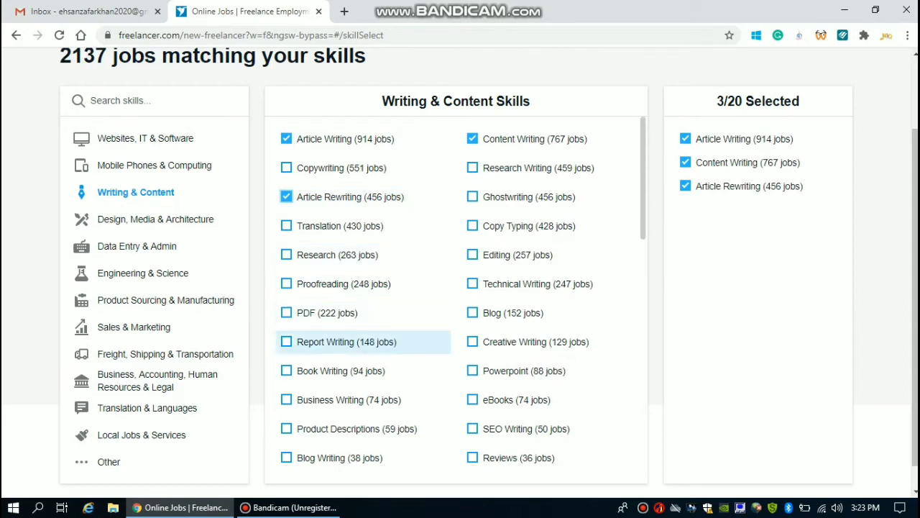
click(286, 342)
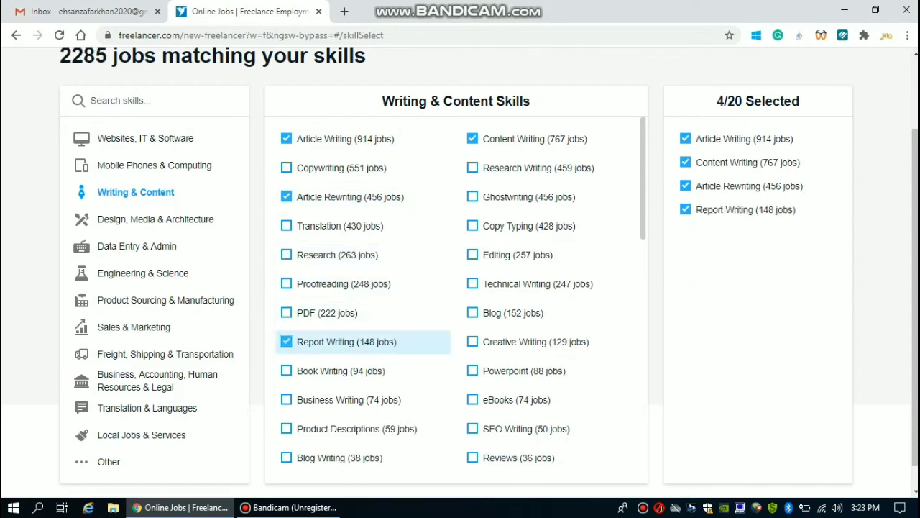
click(472, 342)
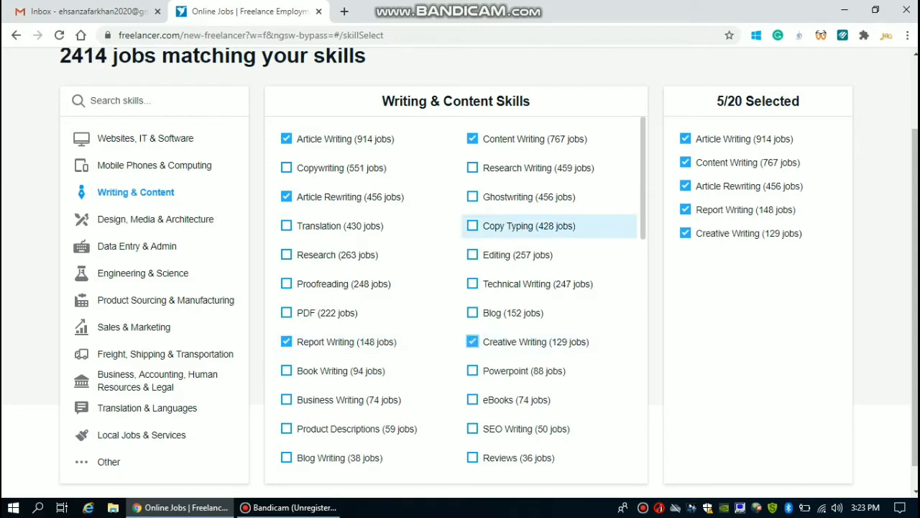
click(472, 225)
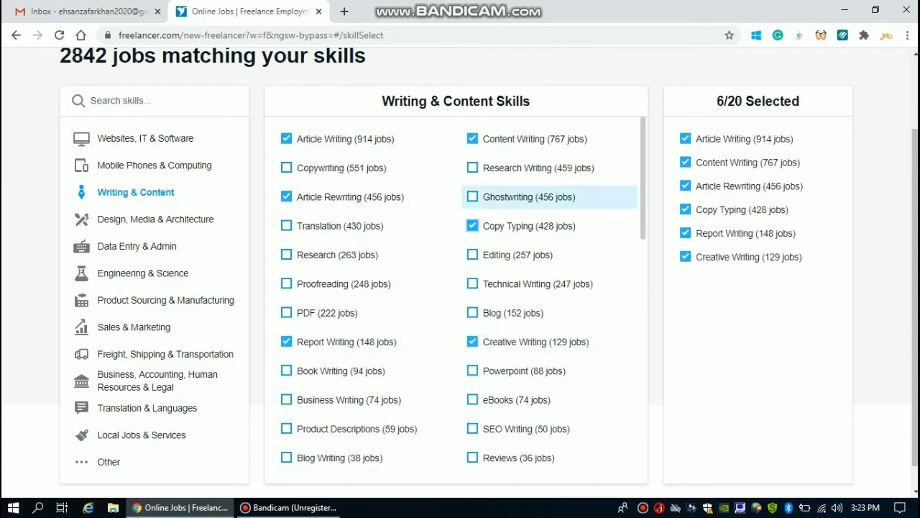
click(472, 168)
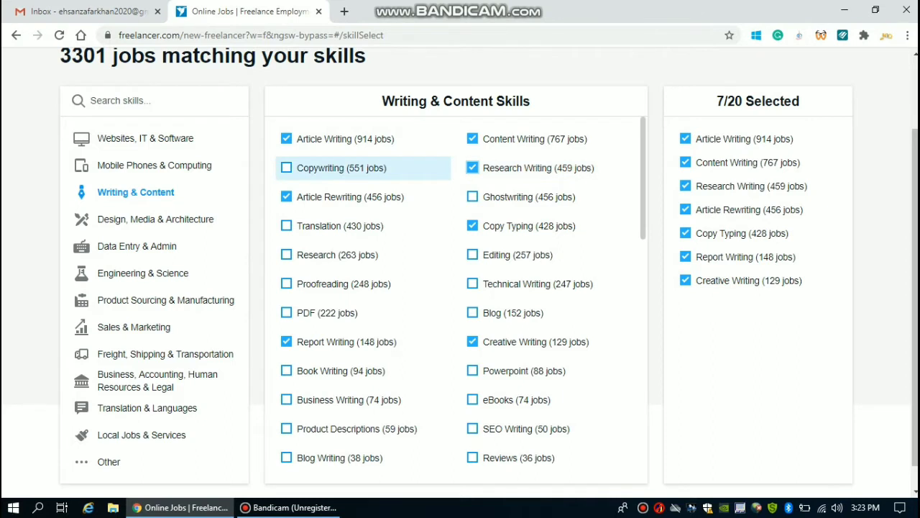
click(286, 167)
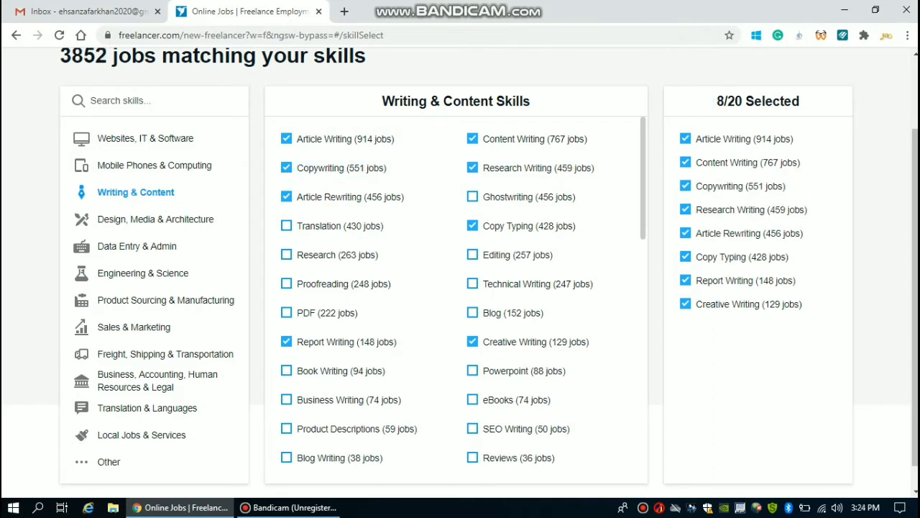
click(155, 220)
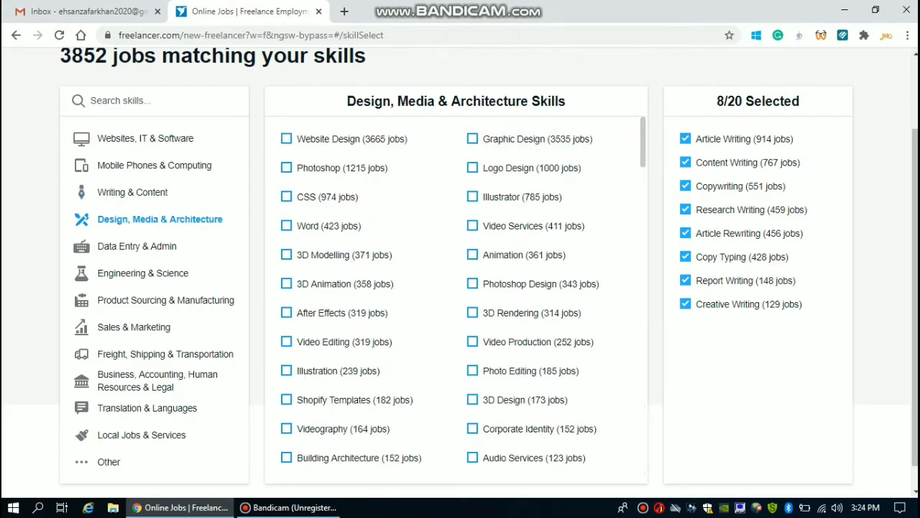
click(133, 192)
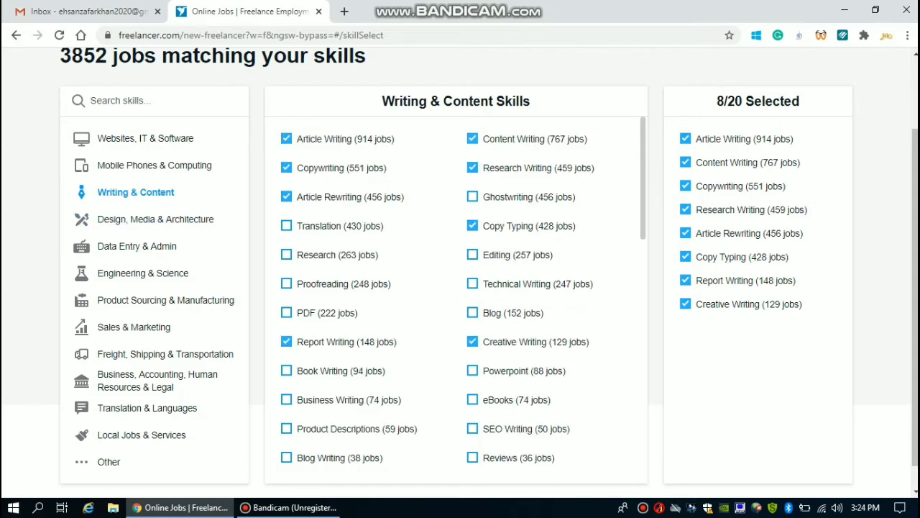
Step: Add nine more skills, including Content Strategy, Medical Writing, Copy Editing, Poetry and Word Processing
drag(915, 288, 915, 307)
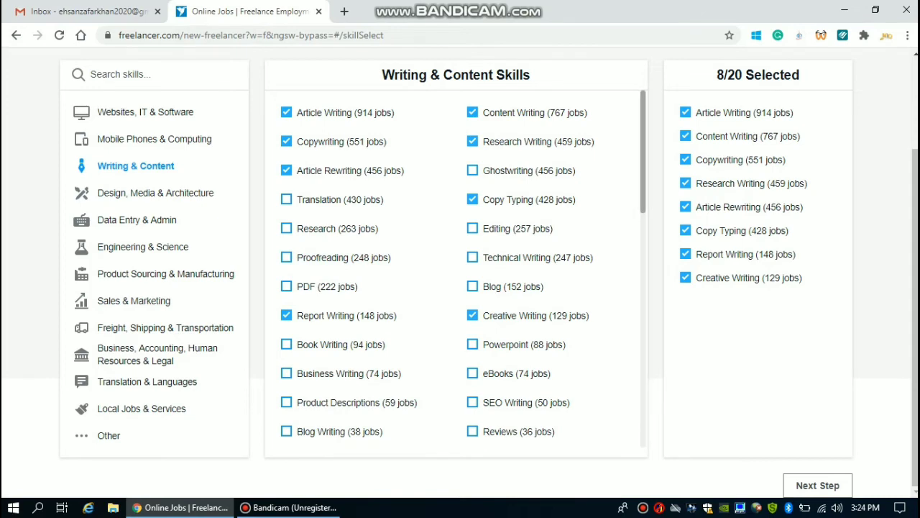
scroll(455, 270, down, 4)
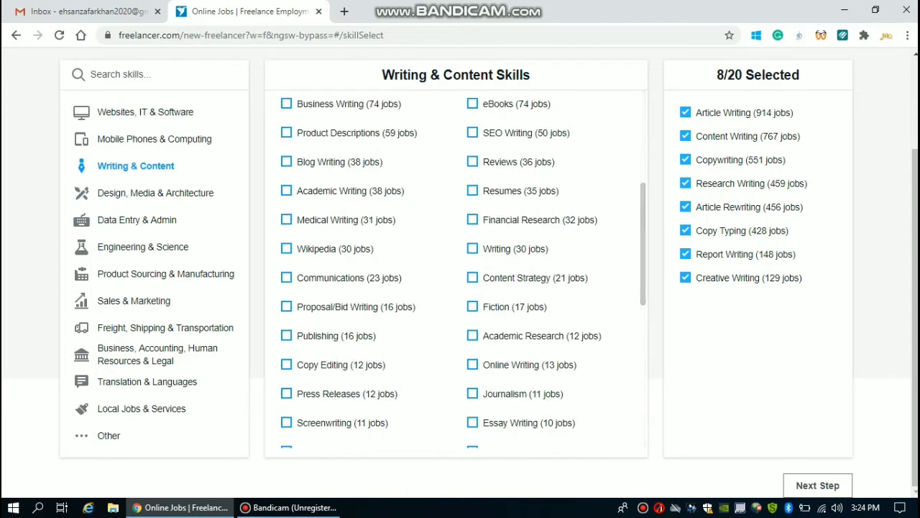
click(503, 278)
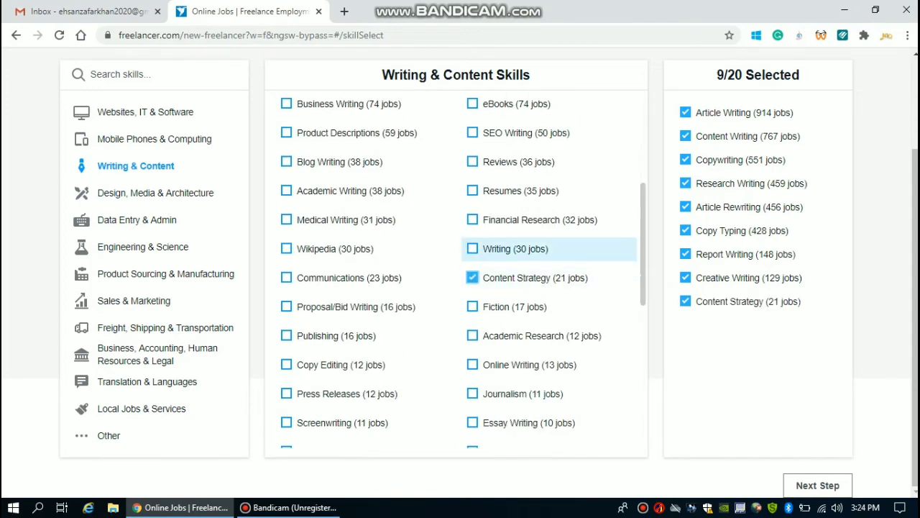
click(504, 249)
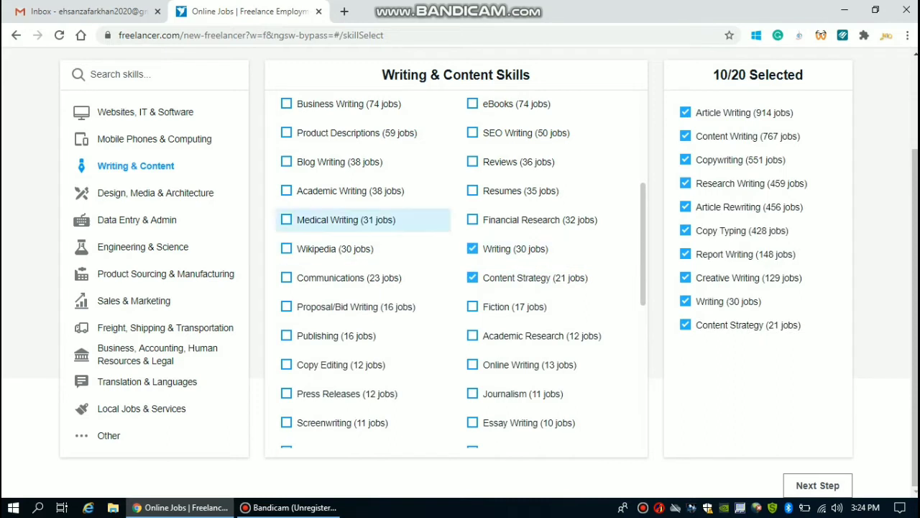
click(345, 219)
click(341, 364)
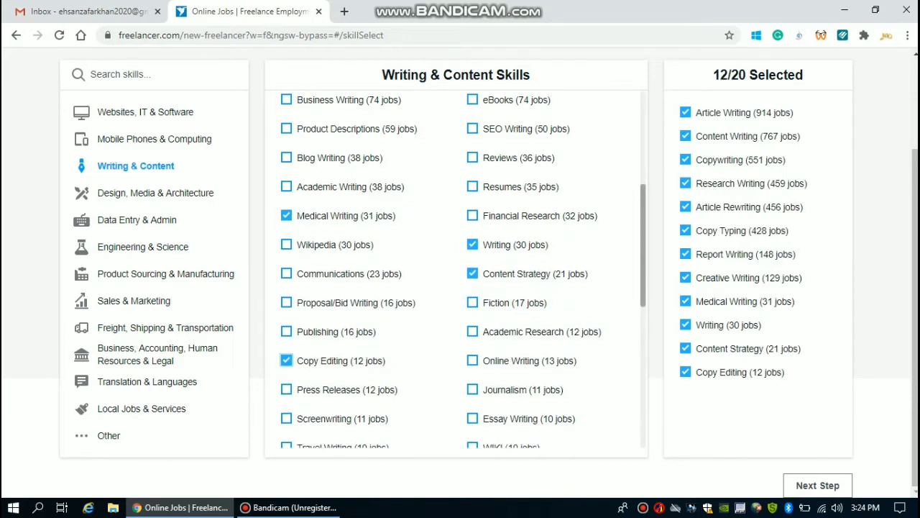
scroll(546, 392, down, 4)
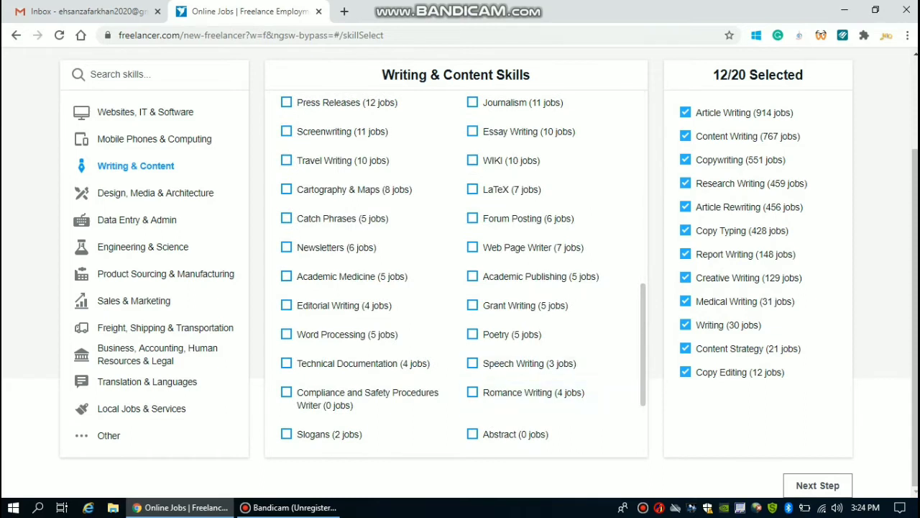
click(512, 335)
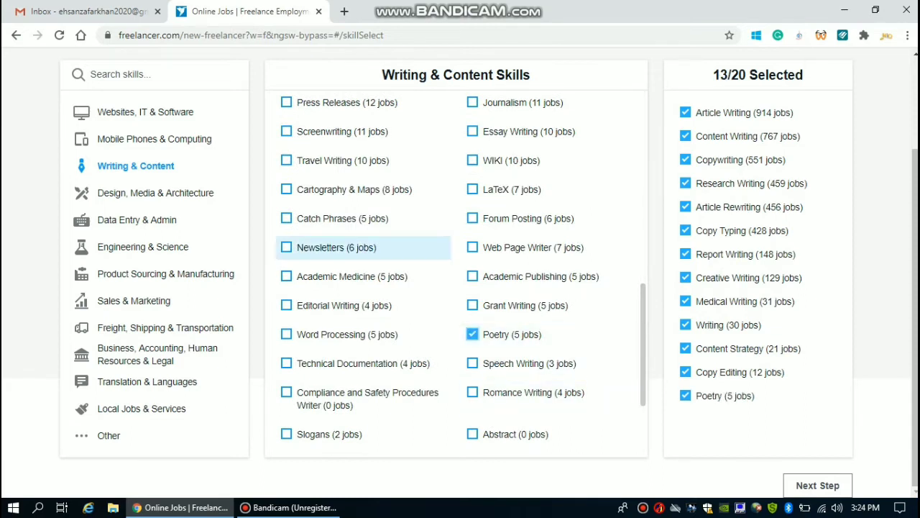
click(336, 247)
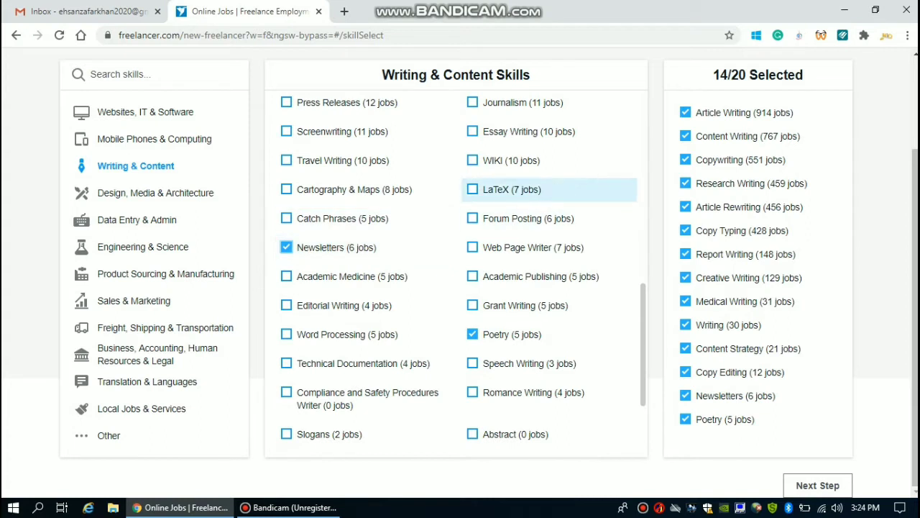
click(527, 219)
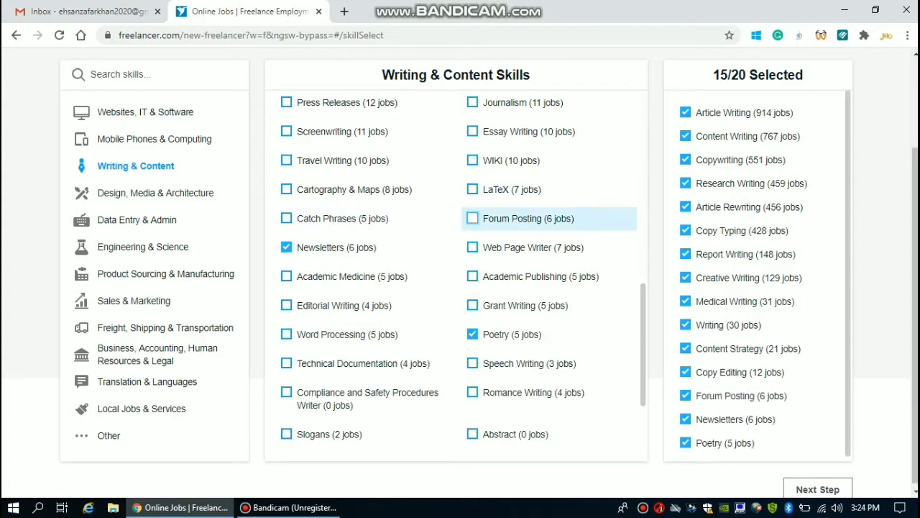
click(342, 131)
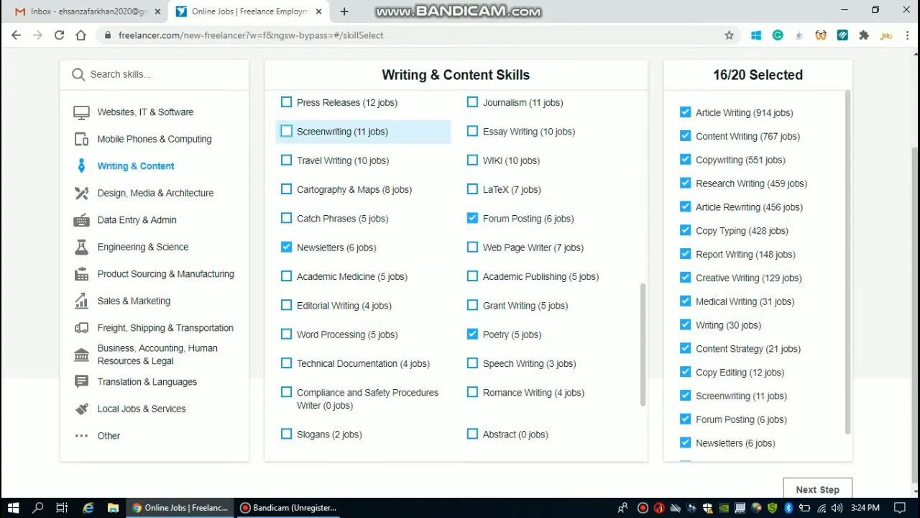
click(347, 334)
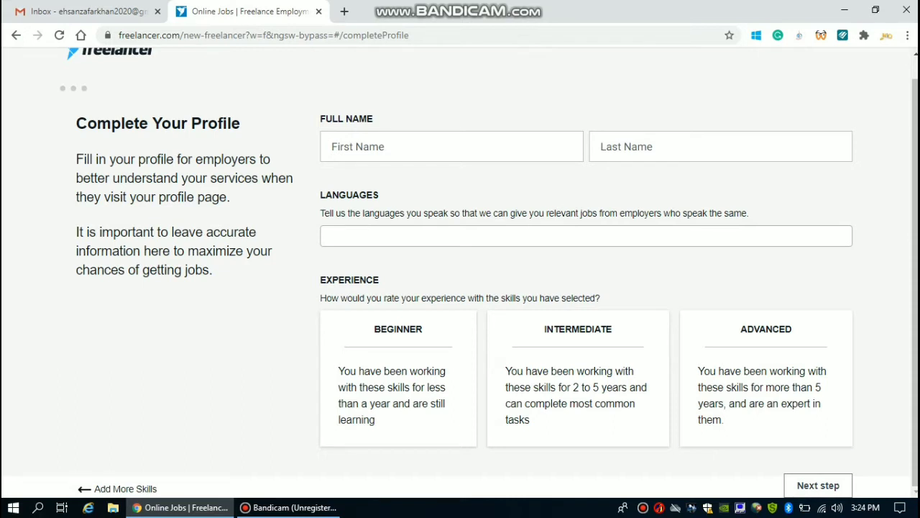
Step: Enter the user's first and last name in the profile form
mouse_move(914, 282)
mouse_down()
mouse_move(914, 263)
mouse_move(915, 282)
mouse_up()
click(451, 146)
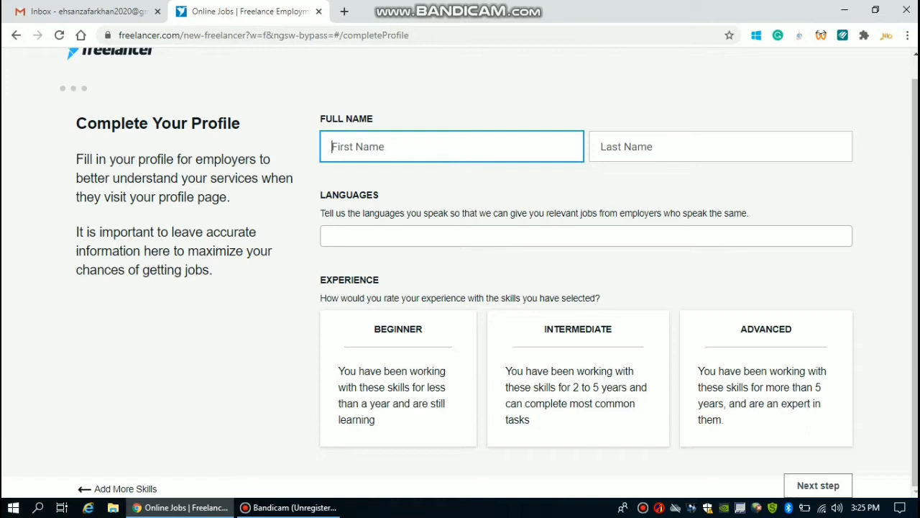
key(Tab)
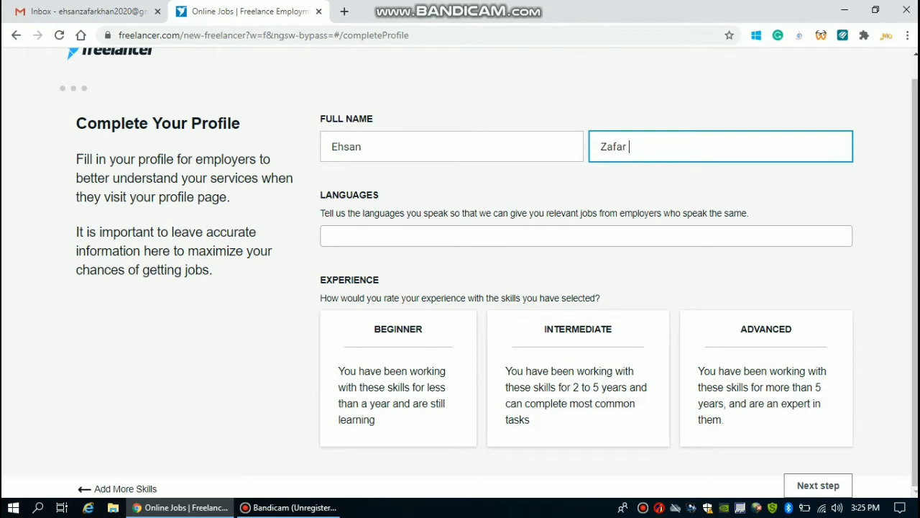
Step: Add English as a spoken language and set the experience level to Intermediate
key(Tab)
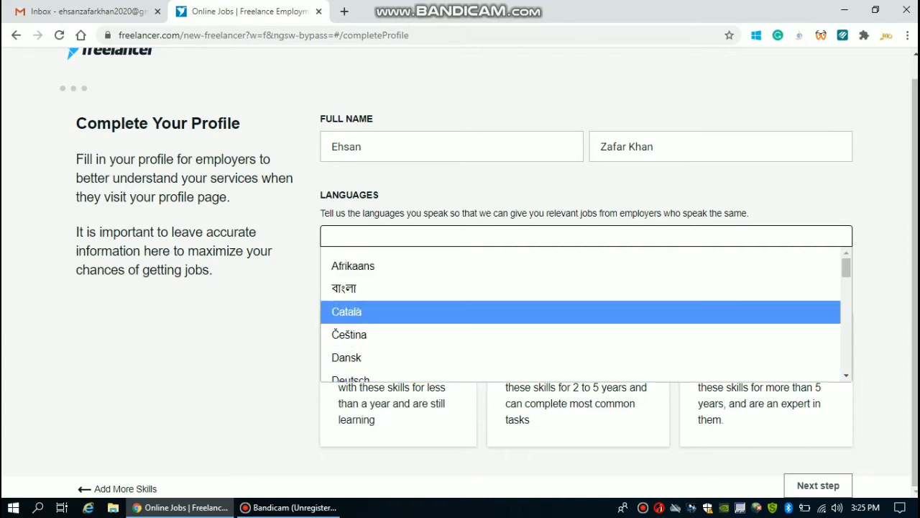
text(e)
key(Return)
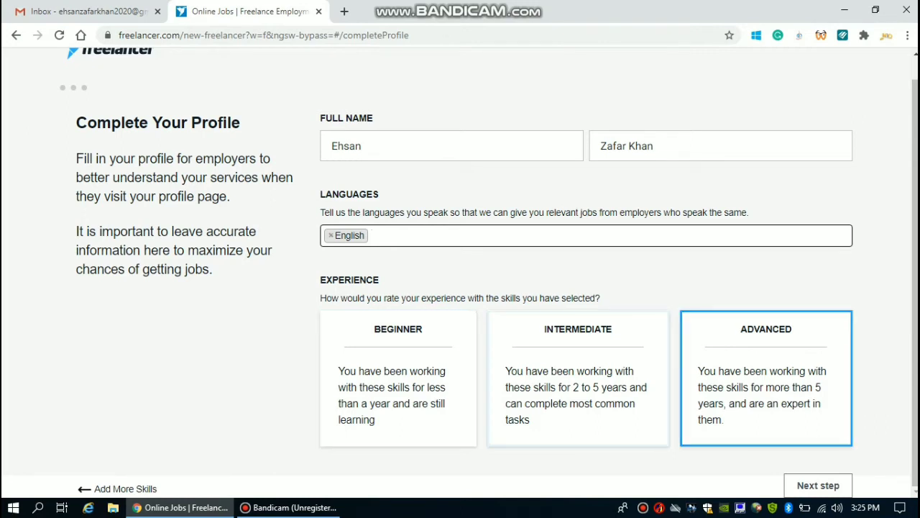
click(578, 378)
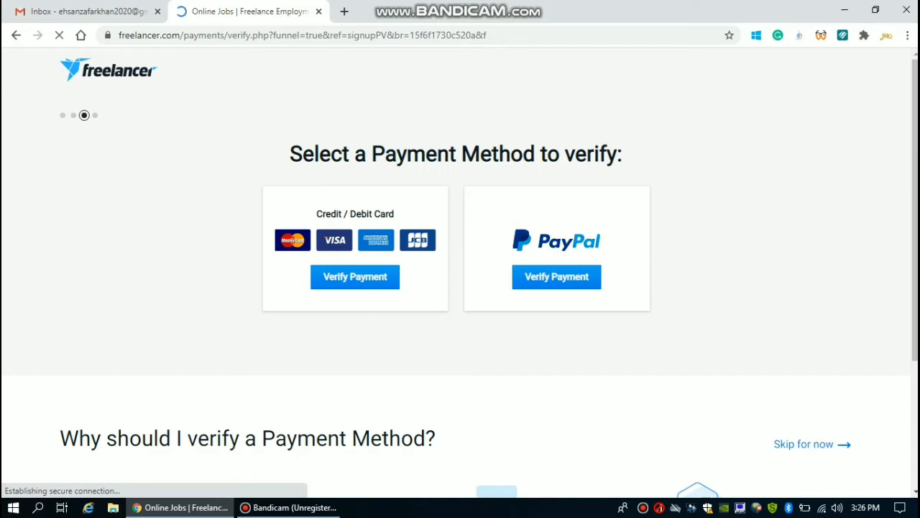
Step: Scroll down the profile page toward the payment verification options
scroll(460, 284, down, 1)
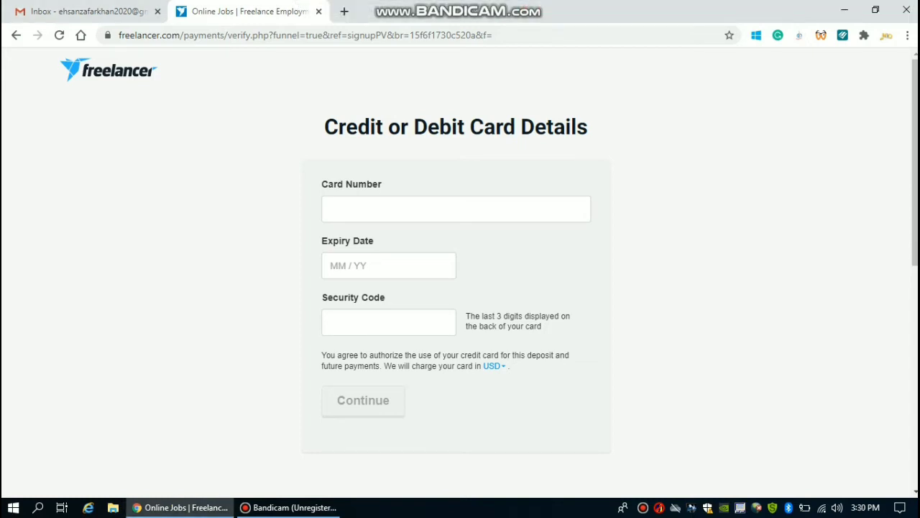
click(456, 210)
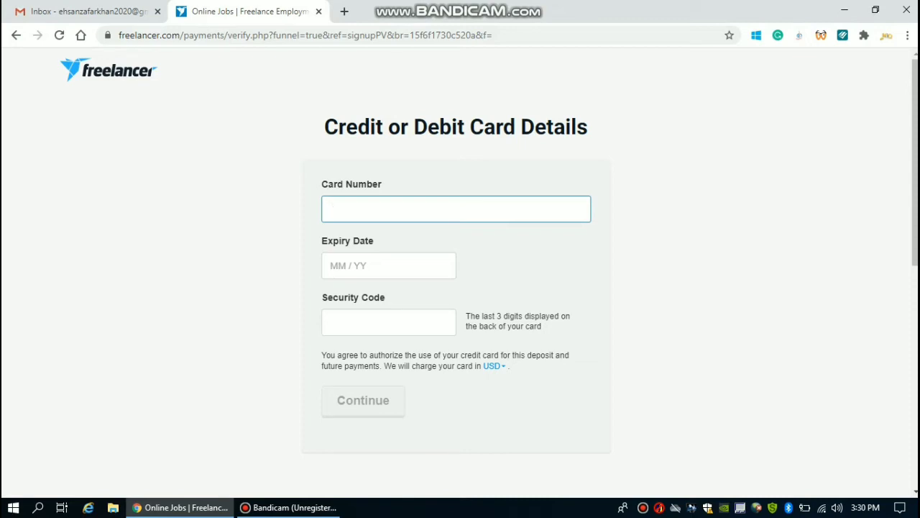
click(388, 266)
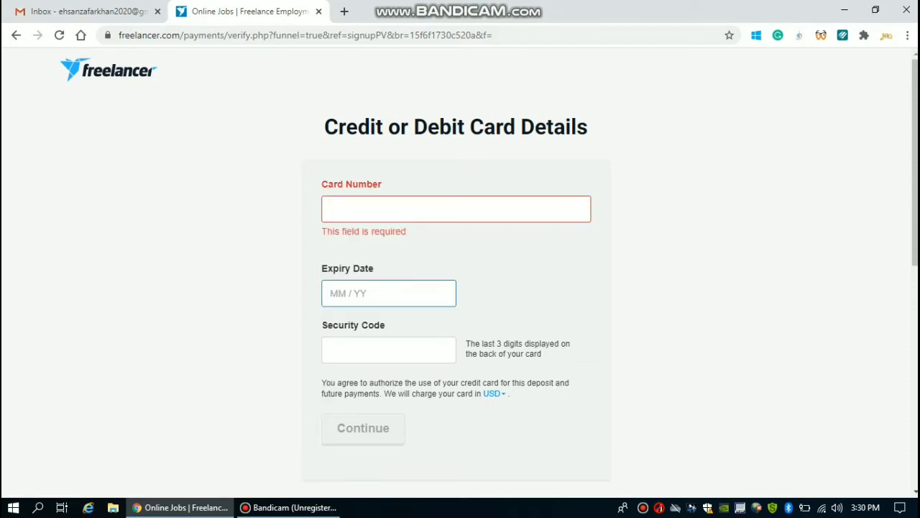
click(389, 350)
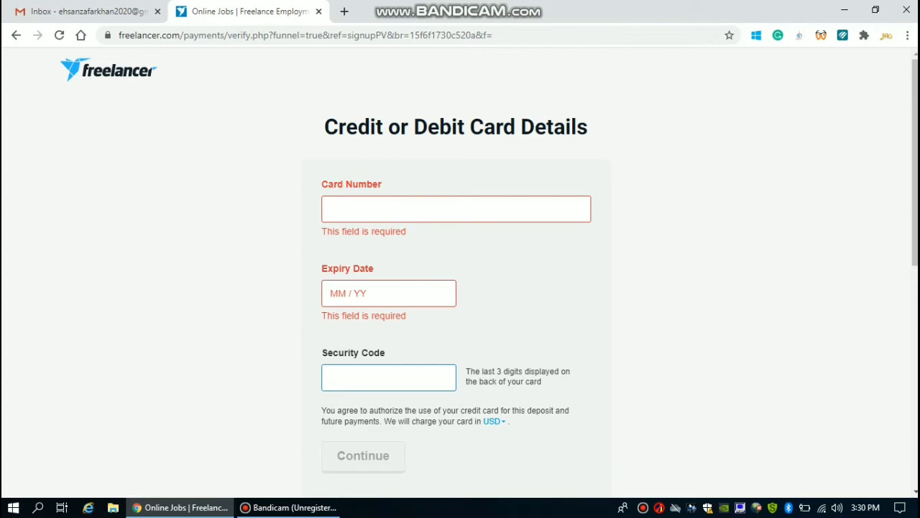
click(388, 209)
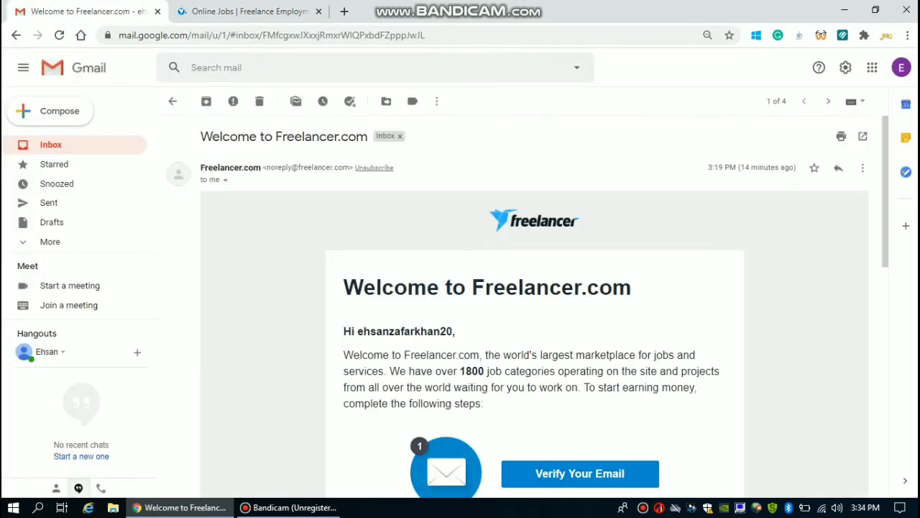
Step: Follow the Verify Your Email link in the Freelancer welcome email and view the confirmation tab
scroll(534, 302, down, 2)
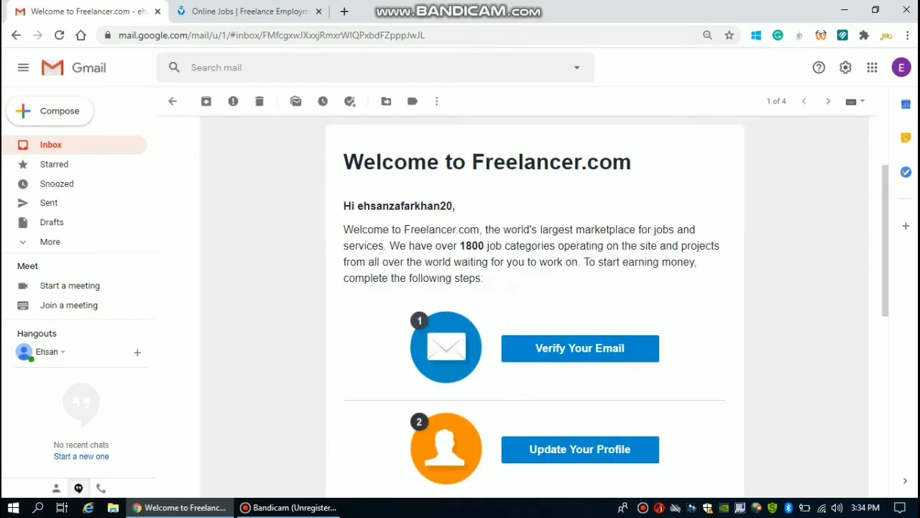
scroll(534, 302, down, 2)
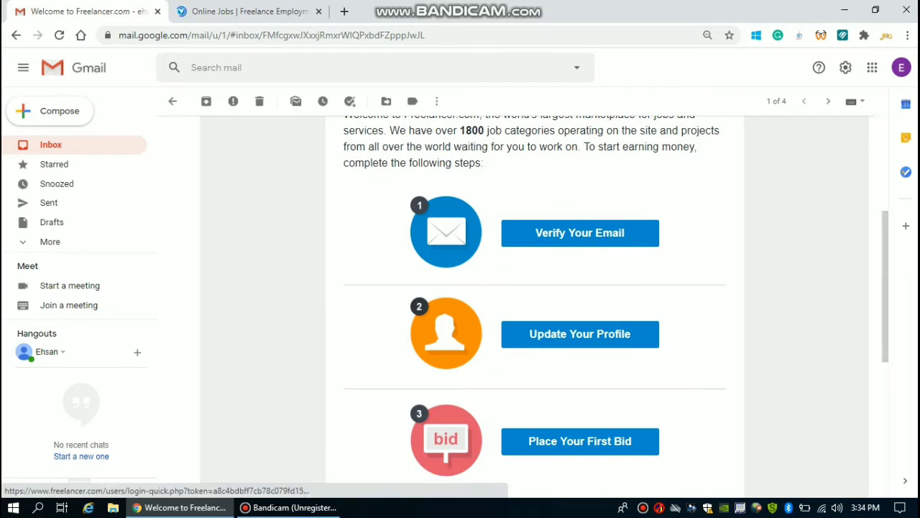
click(579, 232)
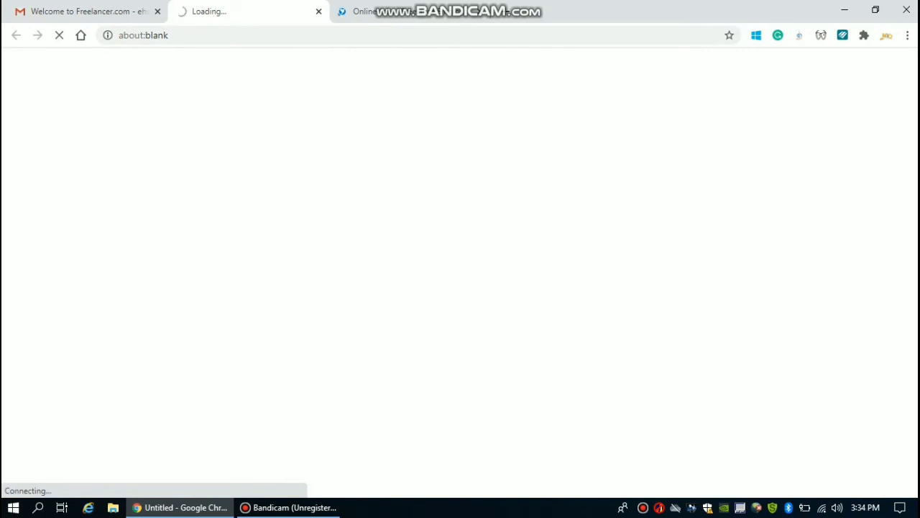
click(87, 12)
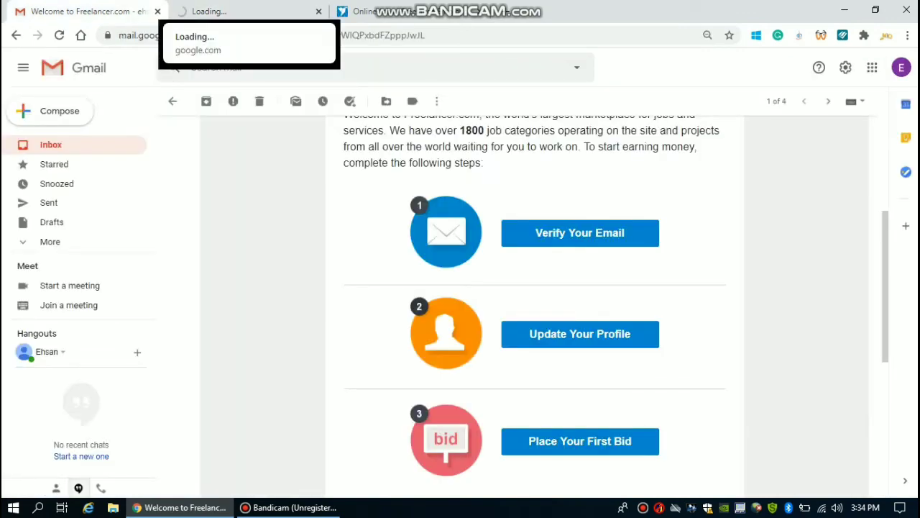
click(237, 12)
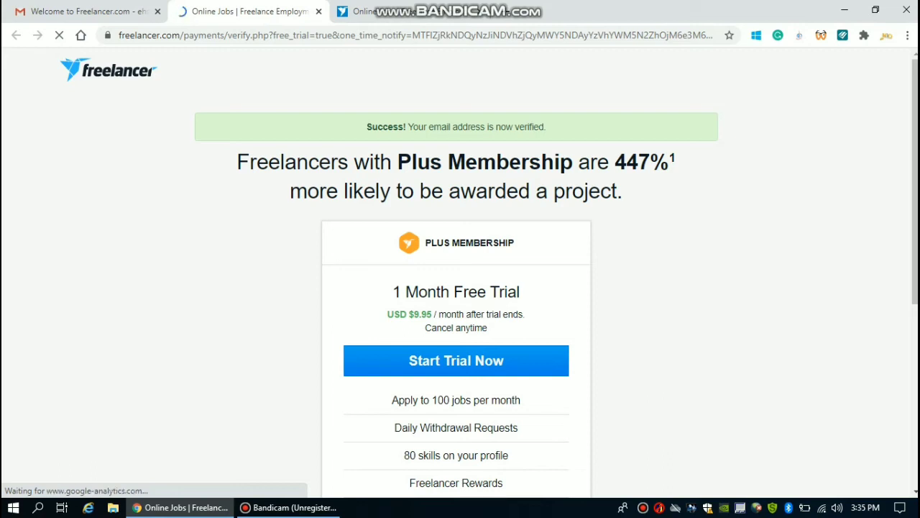
Step: Scroll down the Plus Membership trial offer page to reach the Skip for now option
scroll(456, 287, down, 1)
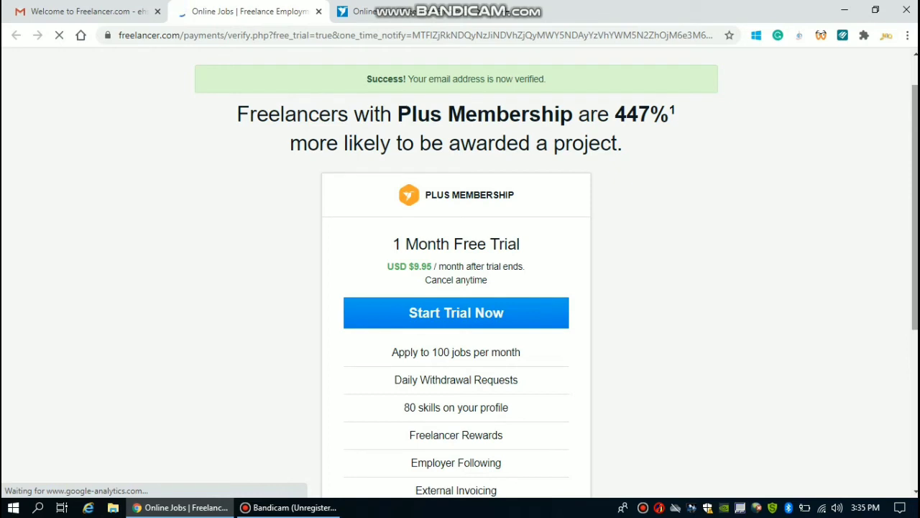
scroll(456, 287, down, 1)
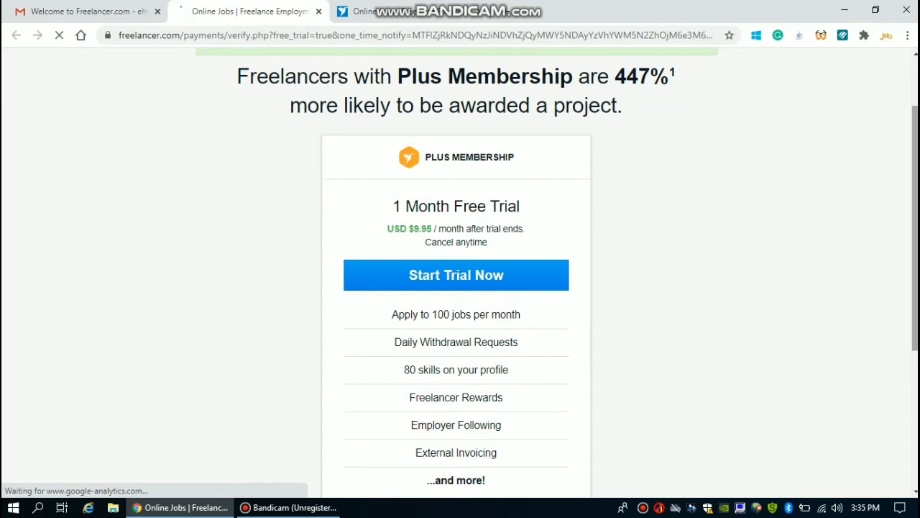
scroll(460, 273, down, 2)
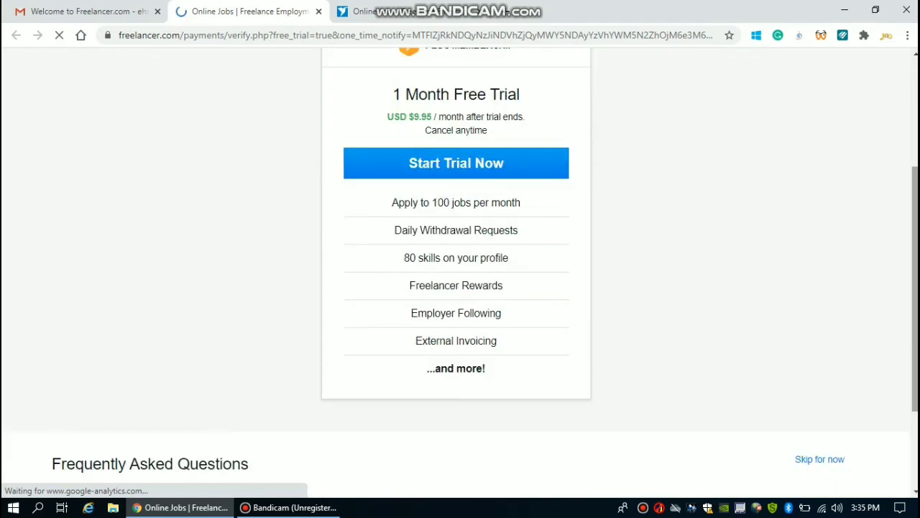
scroll(460, 273, down, 1)
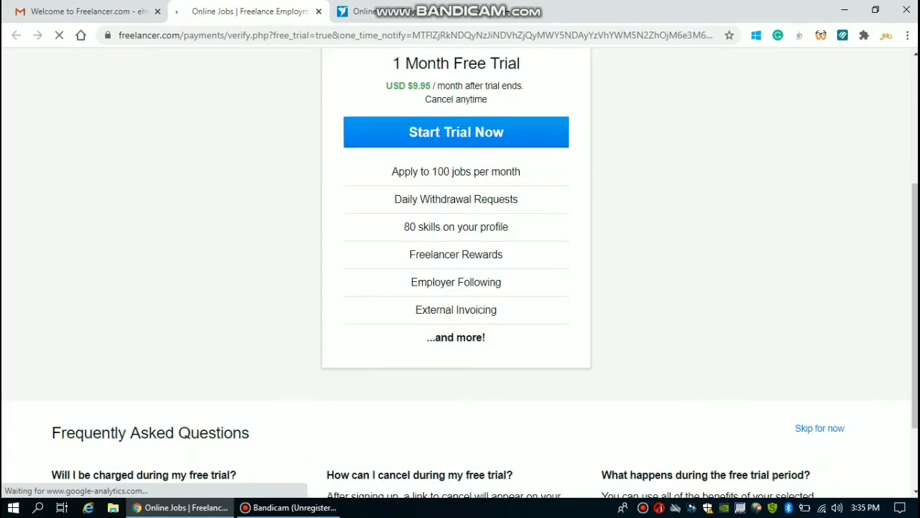
scroll(460, 273, down, 1)
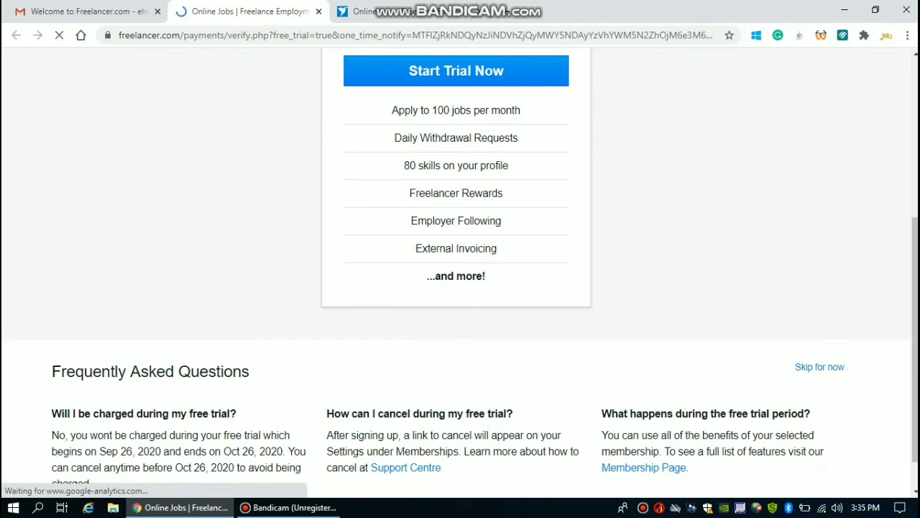
scroll(460, 273, up, 4)
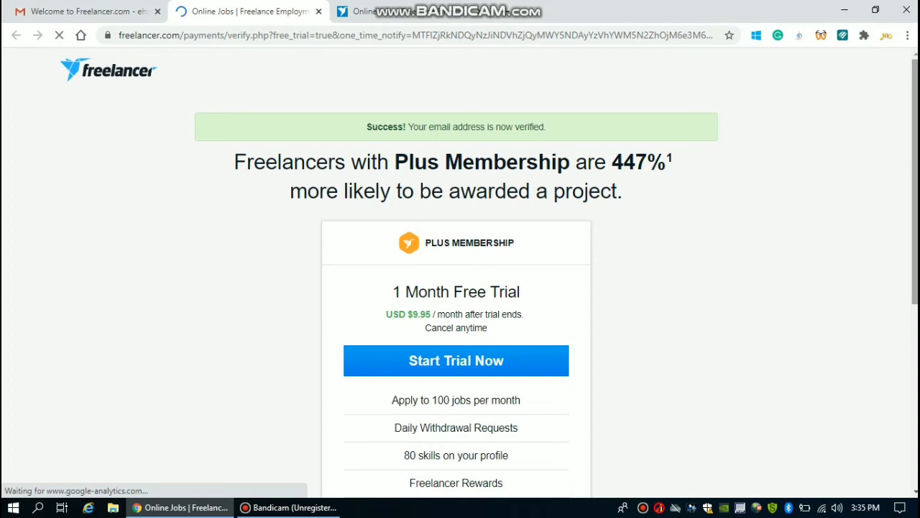
scroll(460, 273, down, 3)
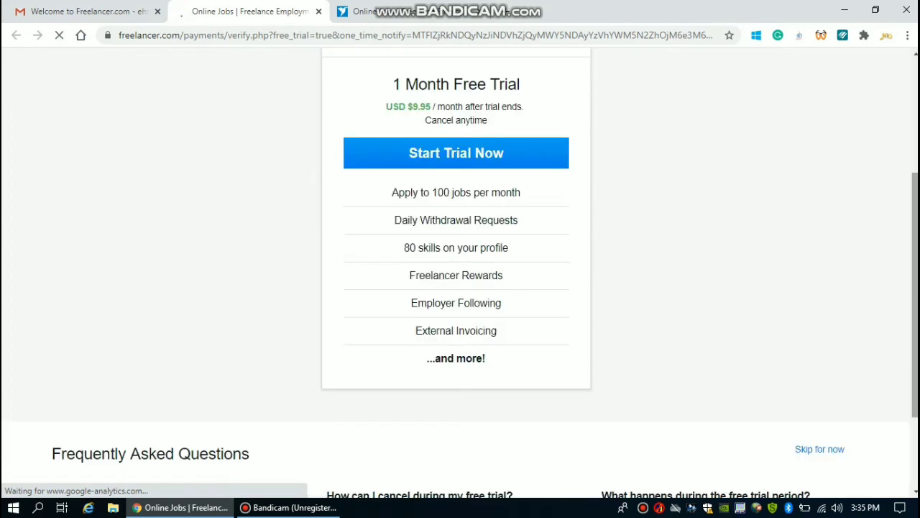
scroll(460, 273, down, 1)
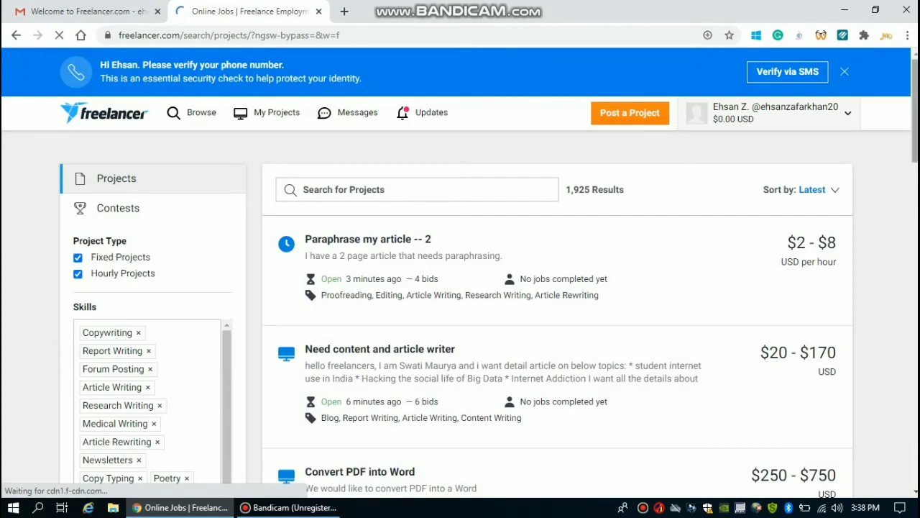
scroll(460, 288, down, 1)
scroll(461, 287, up, 1)
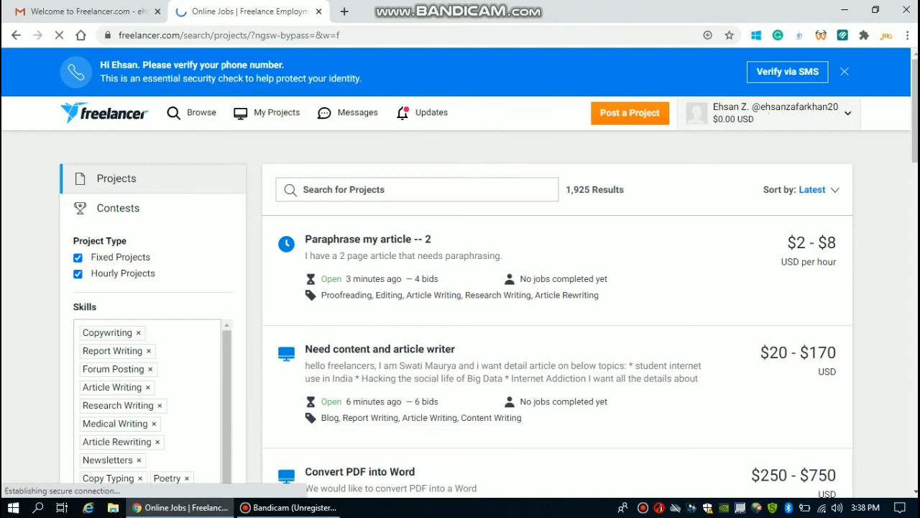
click(769, 113)
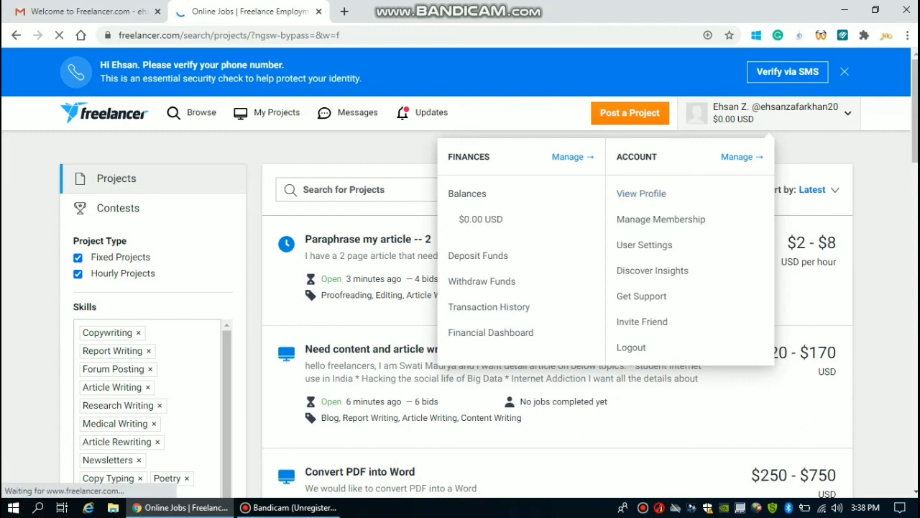
scroll(461, 273, down, 3)
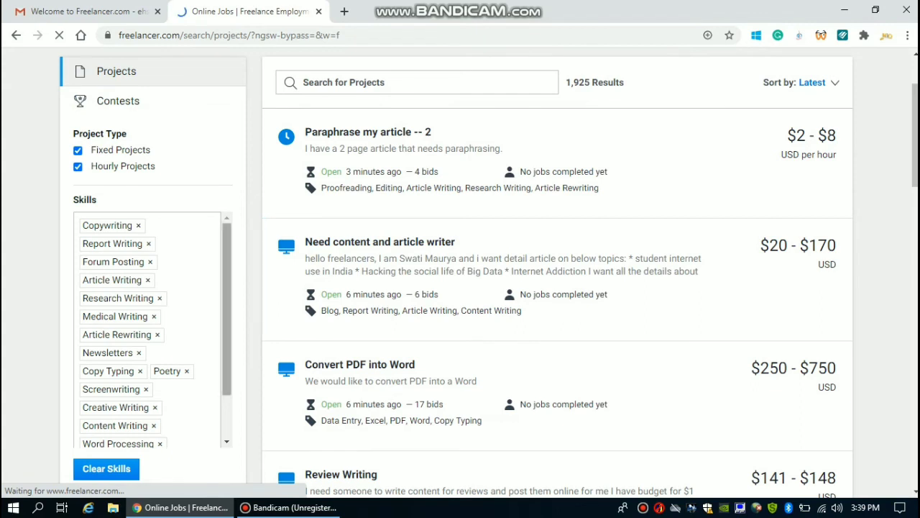
Step: Uncheck Fixed Projects under Project Type so only hourly writing projects are listed
drag(226, 309, 226, 350)
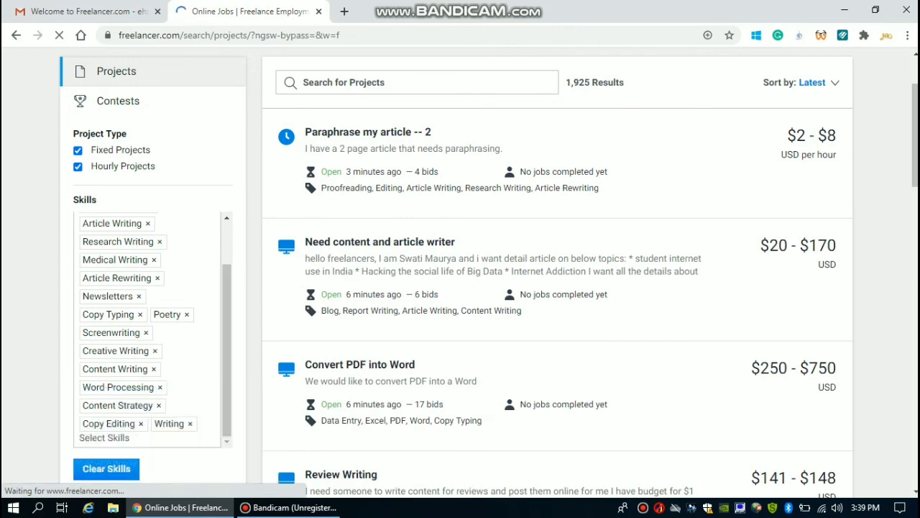
scroll(460, 274, down, 4)
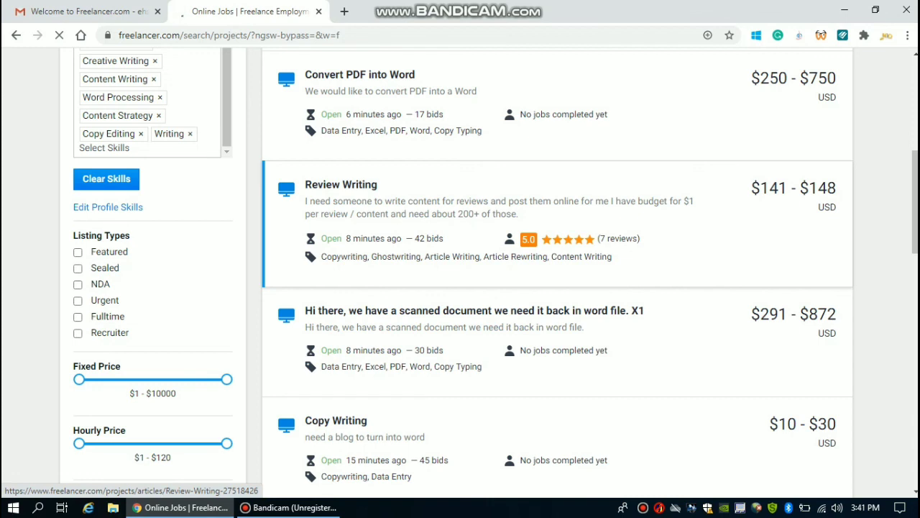
mouse_move(580, 239)
scroll(503, 216, up, 2)
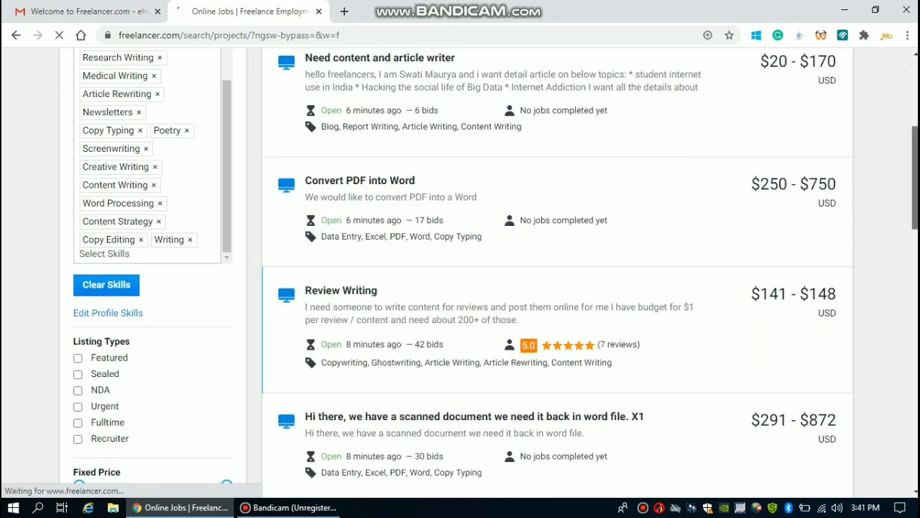
scroll(503, 273, up, 2)
scroll(504, 273, up, 3)
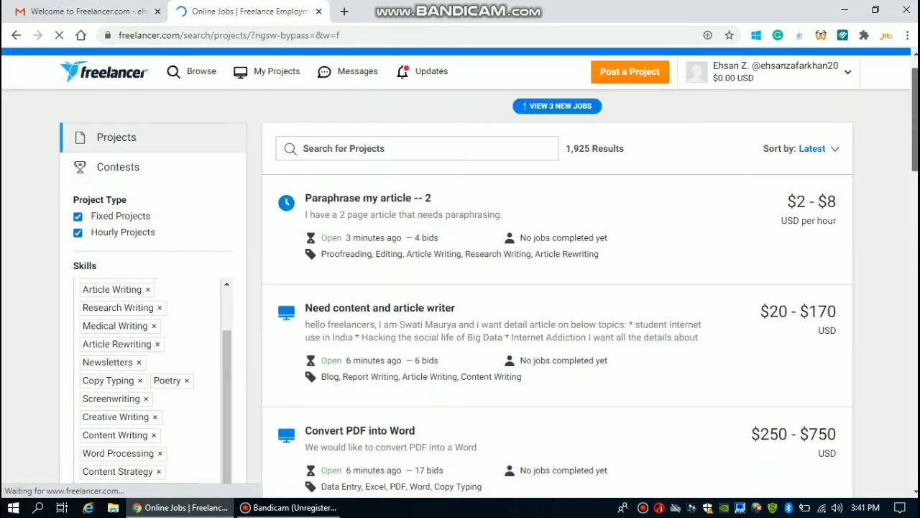
scroll(504, 273, down, 5)
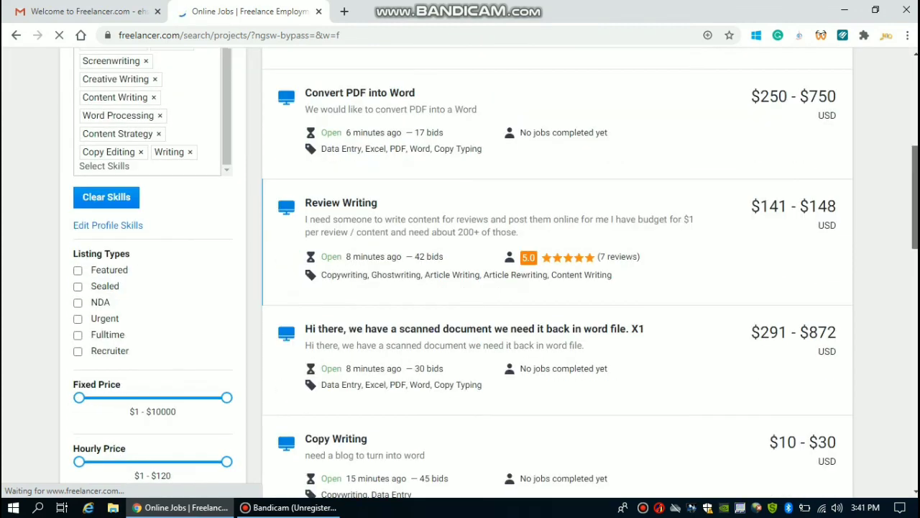
scroll(503, 273, down, 4)
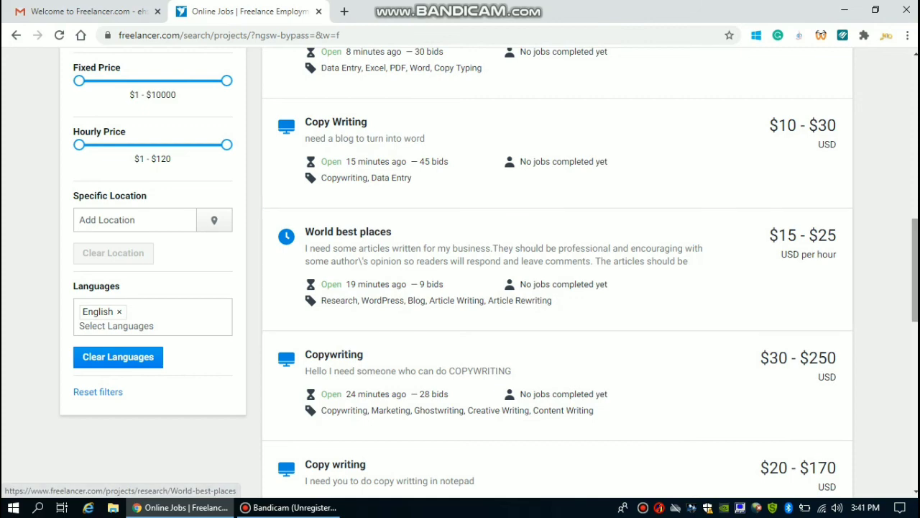
scroll(503, 274, up, 4)
scroll(503, 273, up, 4)
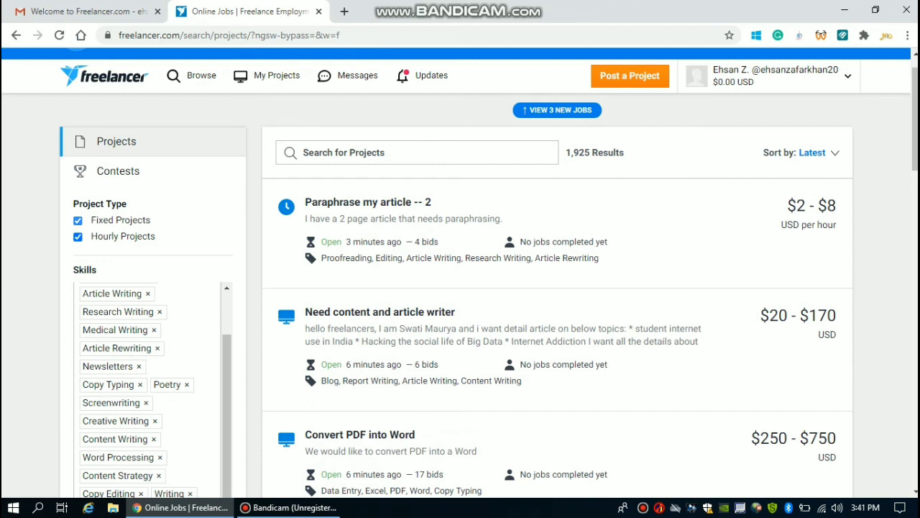
click(78, 220)
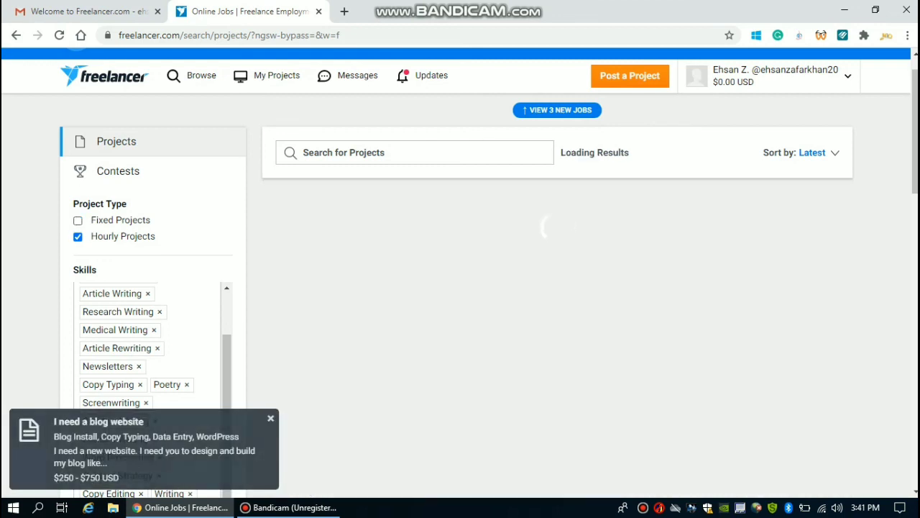